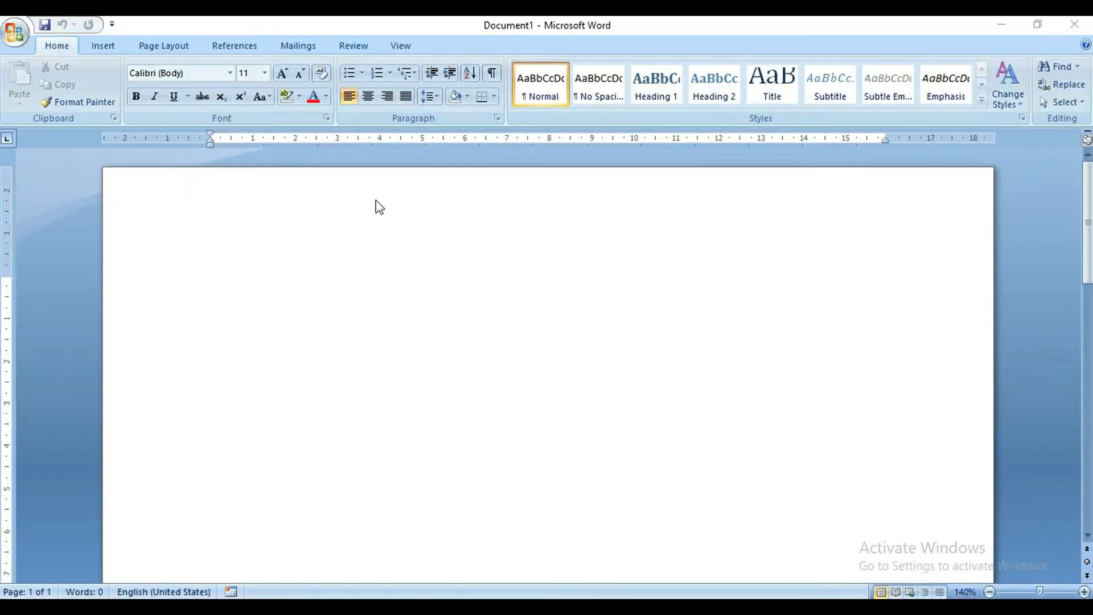
Draw a rounded rectangle about 1.76 cm high and 11.26 cm wide near the top of the page
click(103, 43)
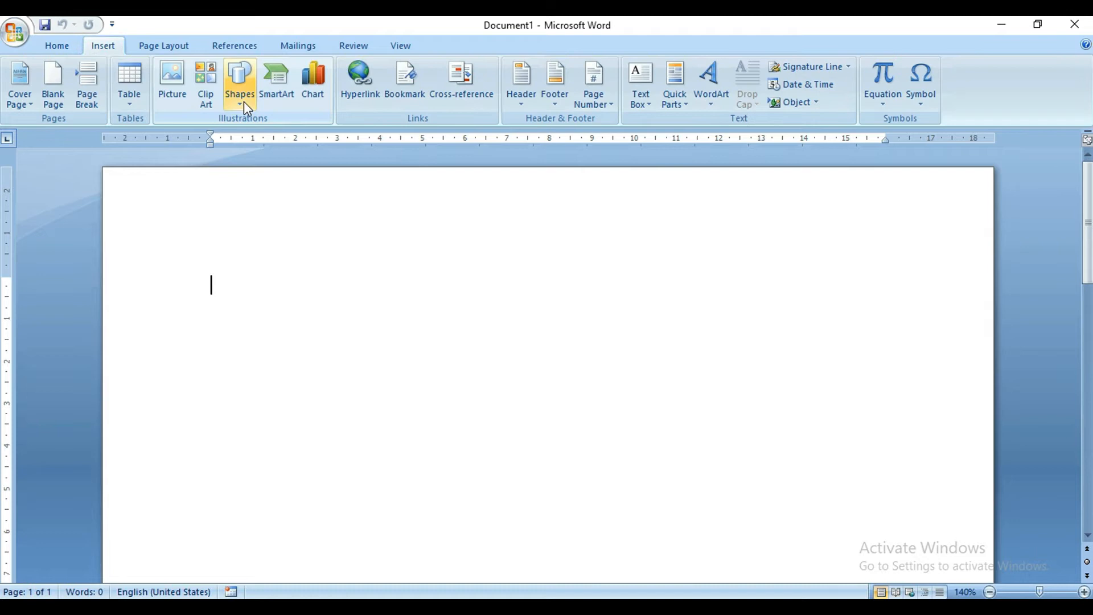
click(243, 101)
click(313, 137)
drag(358, 317, 767, 393)
drag(766, 355, 897, 355)
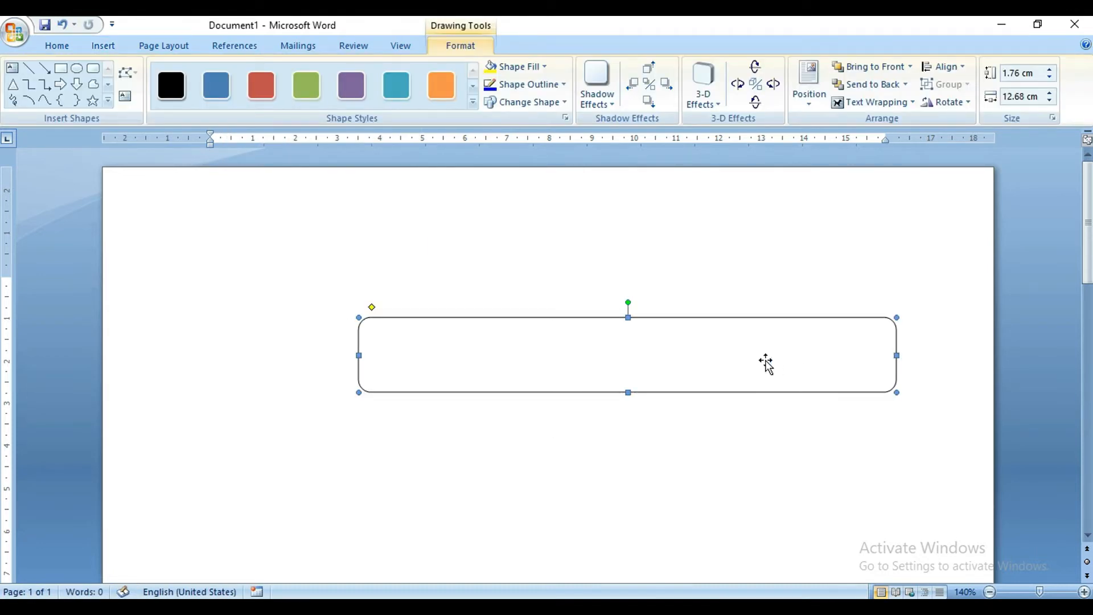
drag(723, 320, 744, 275)
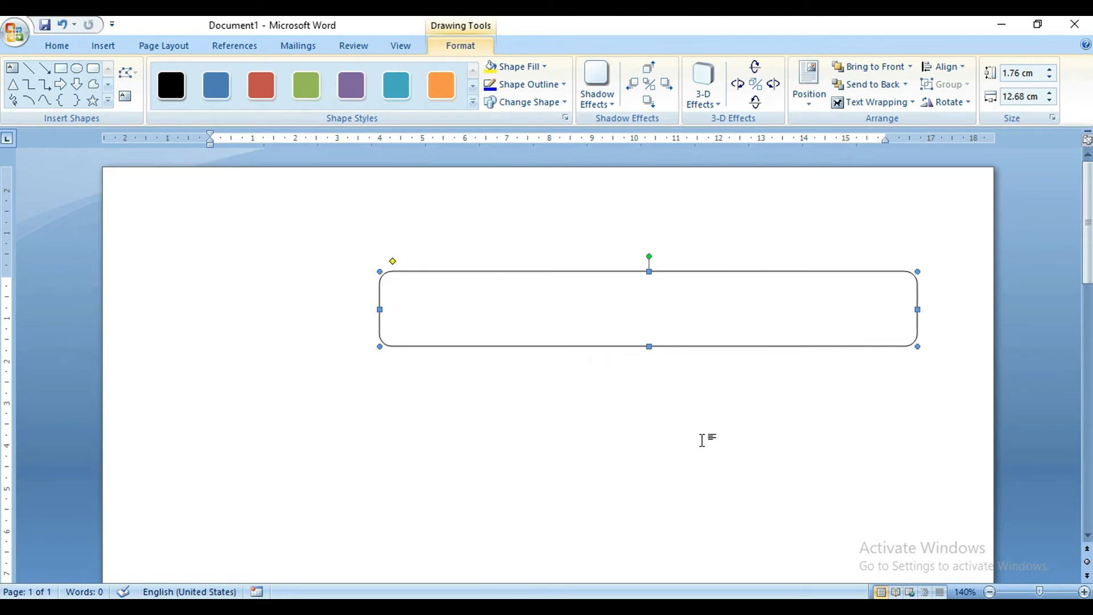
drag(917, 309, 856, 314)
click(830, 422)
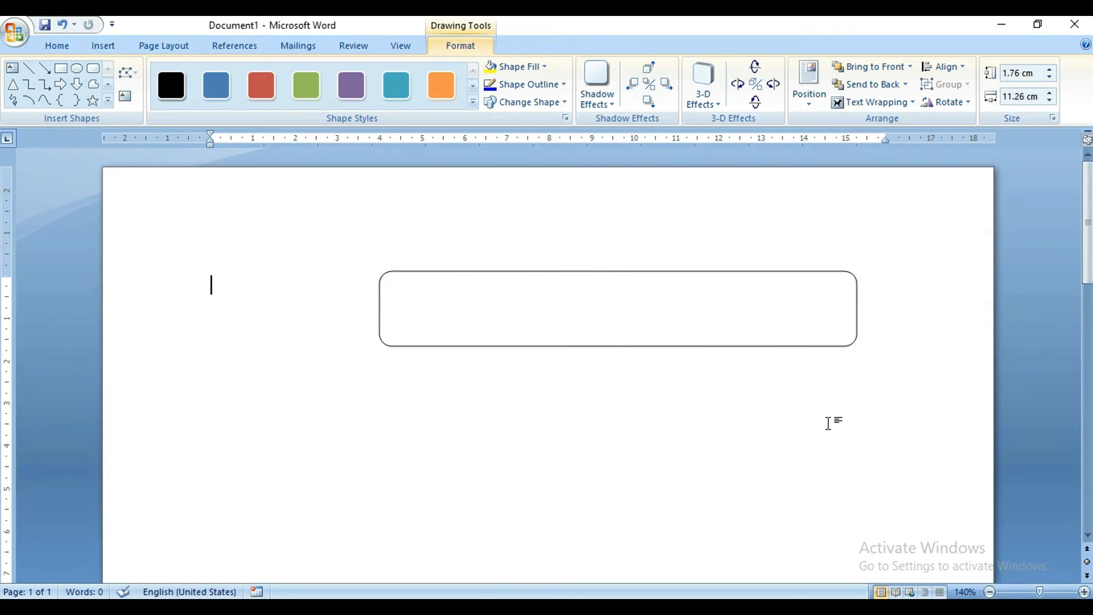
Draw a hexagon about 2.54 cm high and 2.94 cm wide and move it over the rounded rectangle's lower-right part
click(101, 45)
click(241, 99)
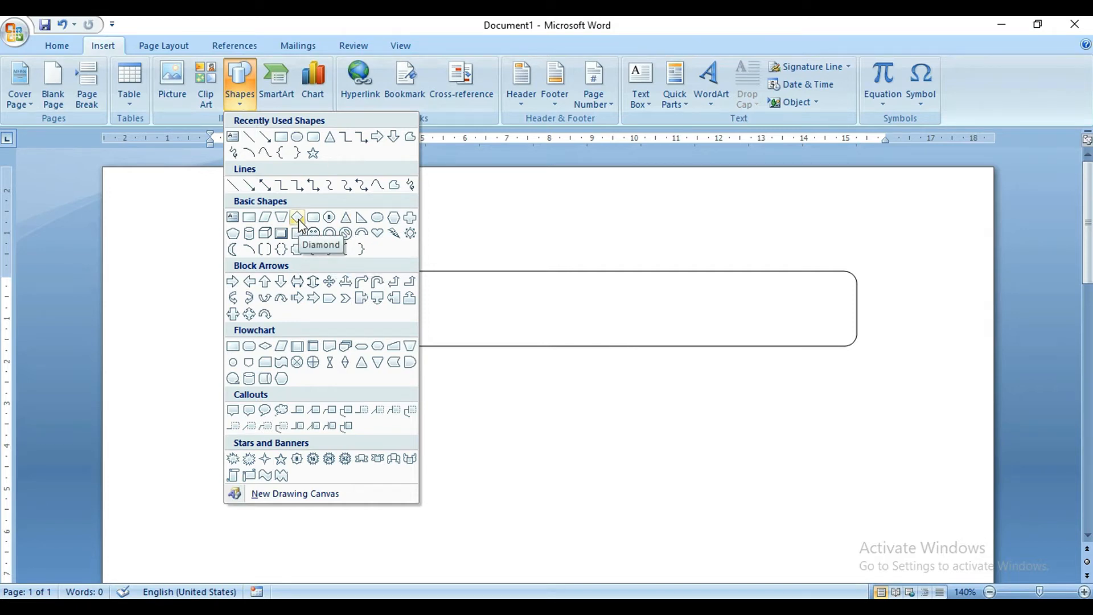
click(393, 217)
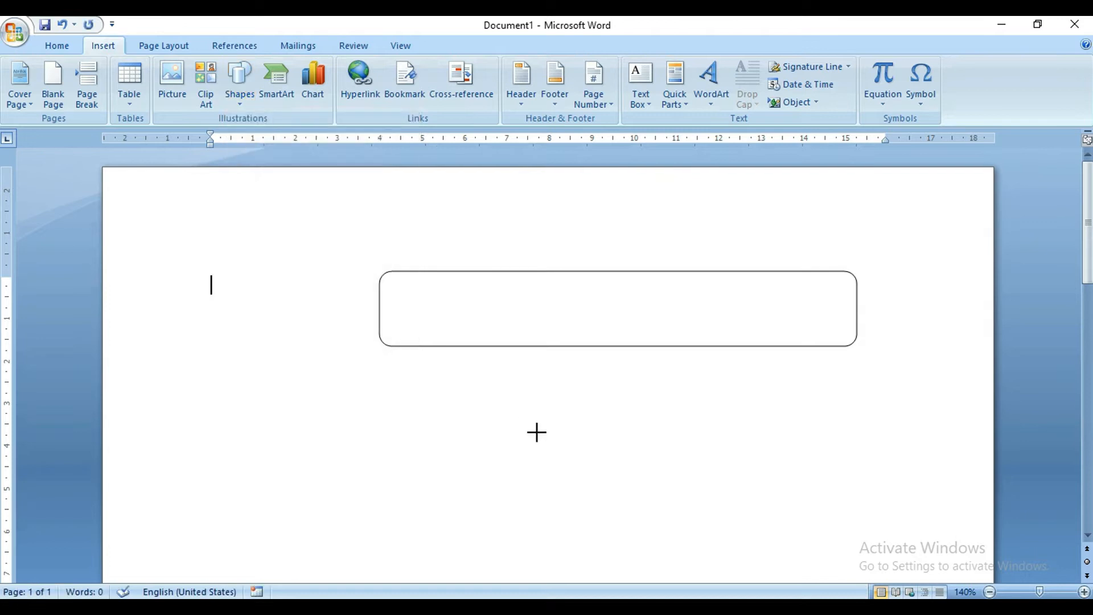
drag(537, 432, 662, 541)
drag(586, 472, 678, 331)
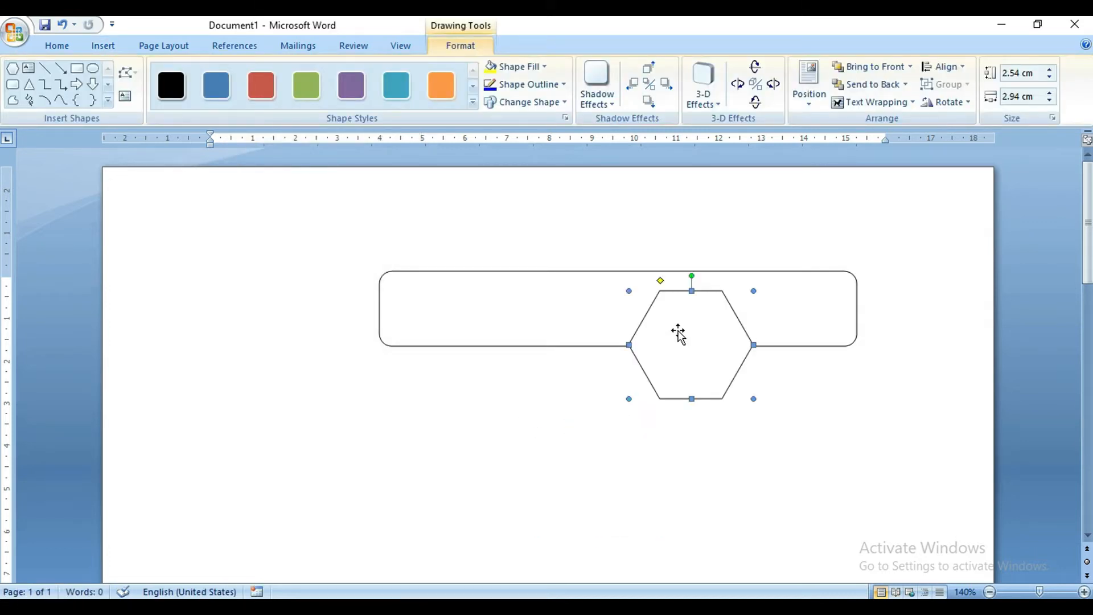
drag(703, 366, 757, 354)
Stretch the hexagon to about 1.92 cm high and 8.8 cm wide and shorten its pointed ends
drag(716, 295, 698, 295)
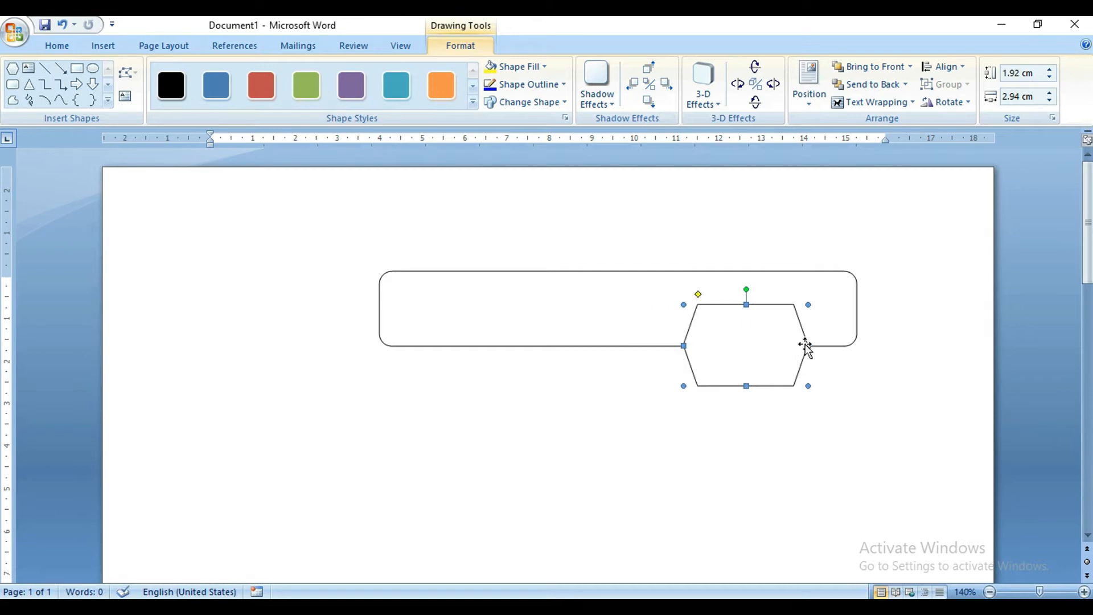
drag(893, 348, 966, 346)
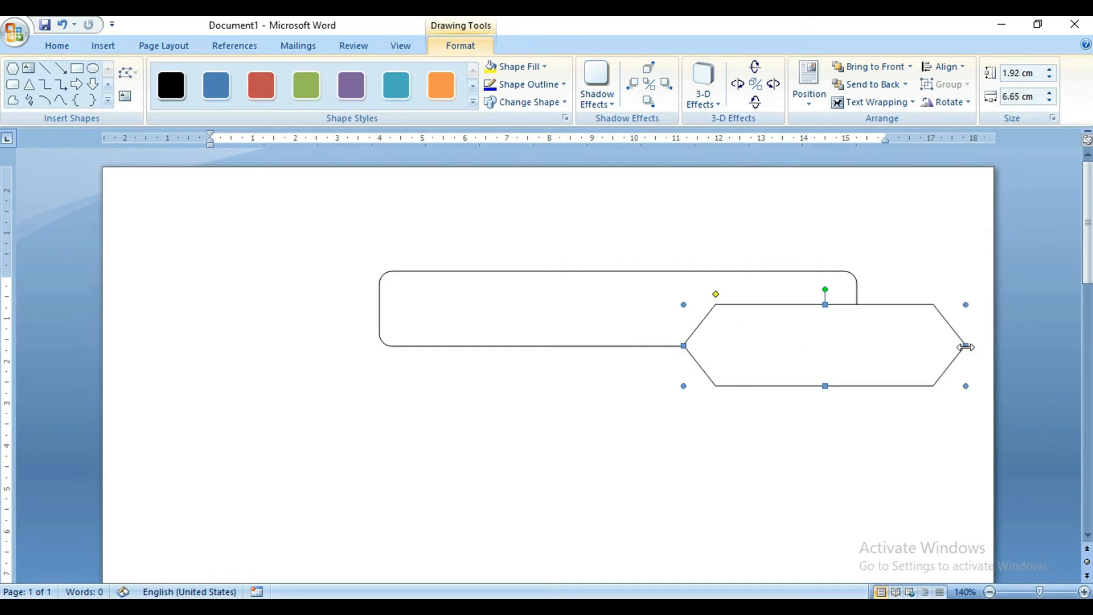
drag(683, 345, 593, 346)
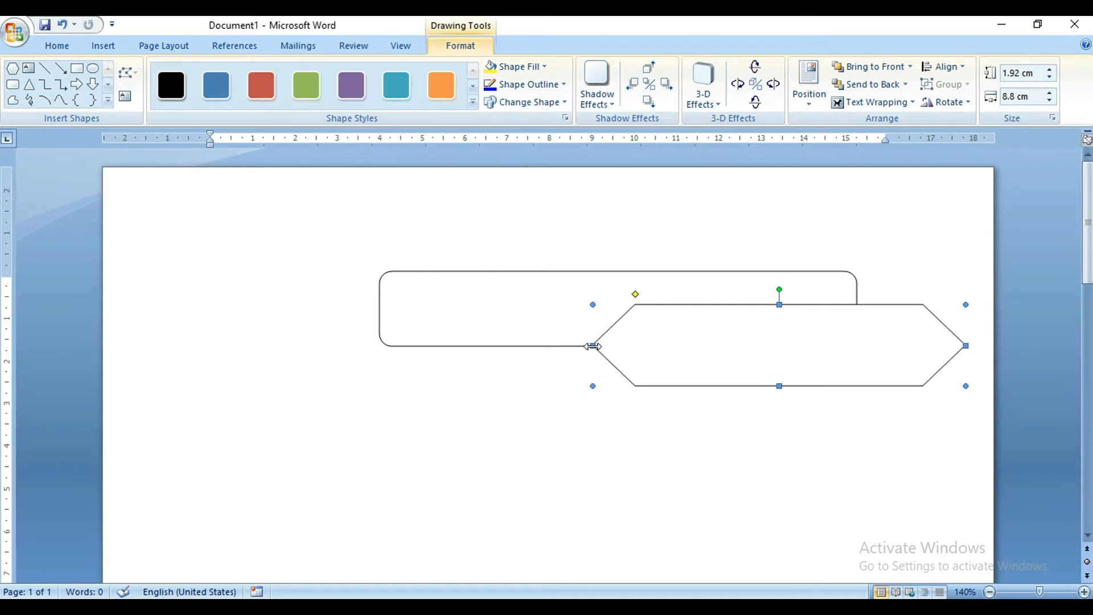
drag(622, 300, 623, 296)
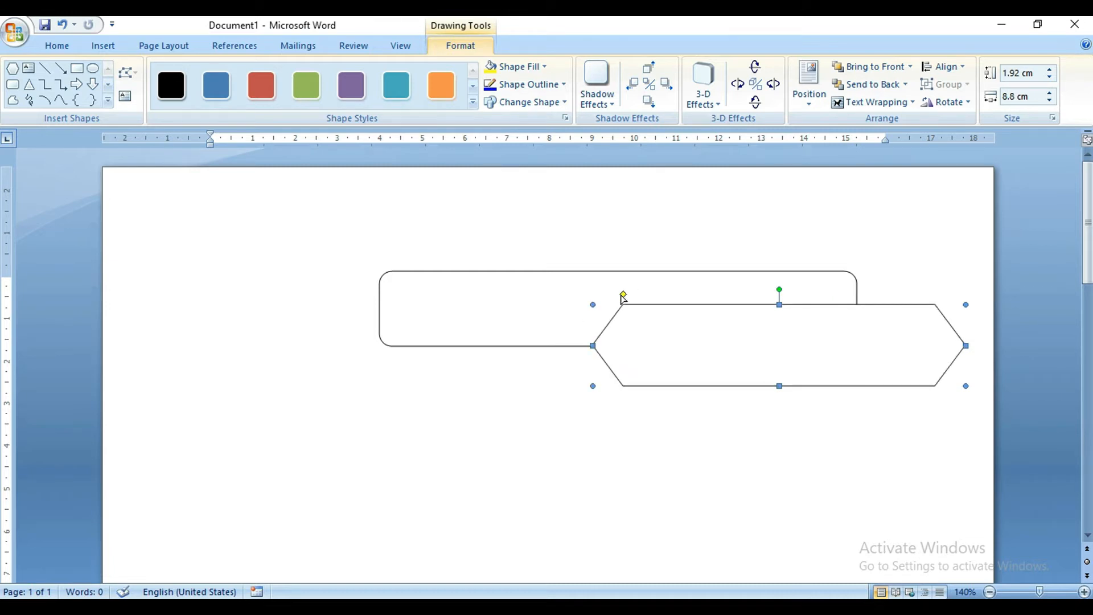
Nudge the rounded rectangle to the left and slightly upward on the page
click(537, 302)
key(Left)
key(Left)
key(Left)
key(Left)
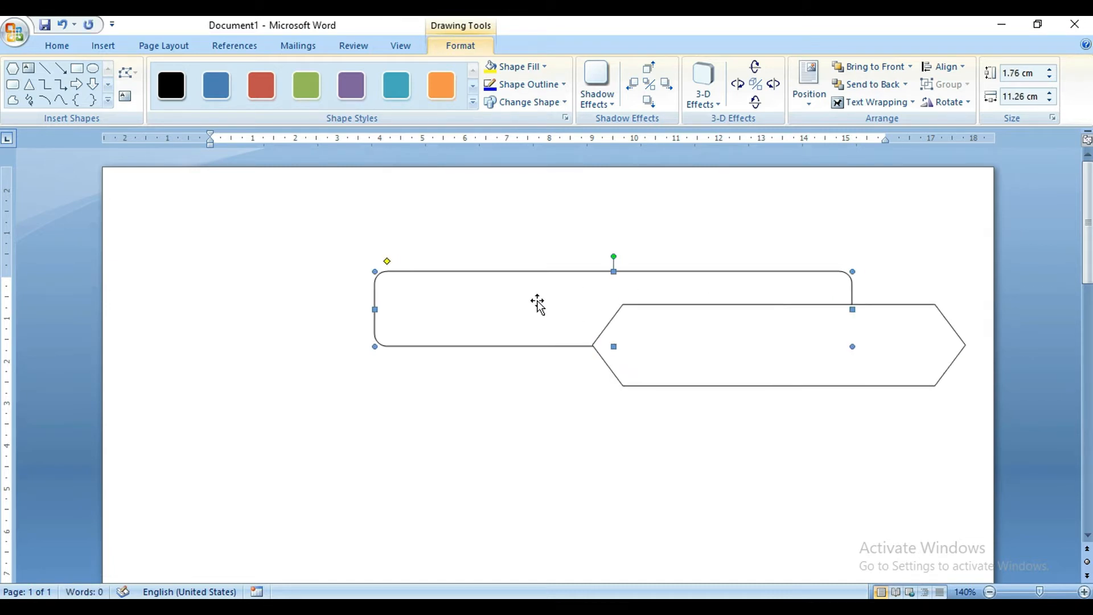
key(ctrl+Left)
key(ctrl+Left)
key(ctrl+Up)
key(ctrl+Up)
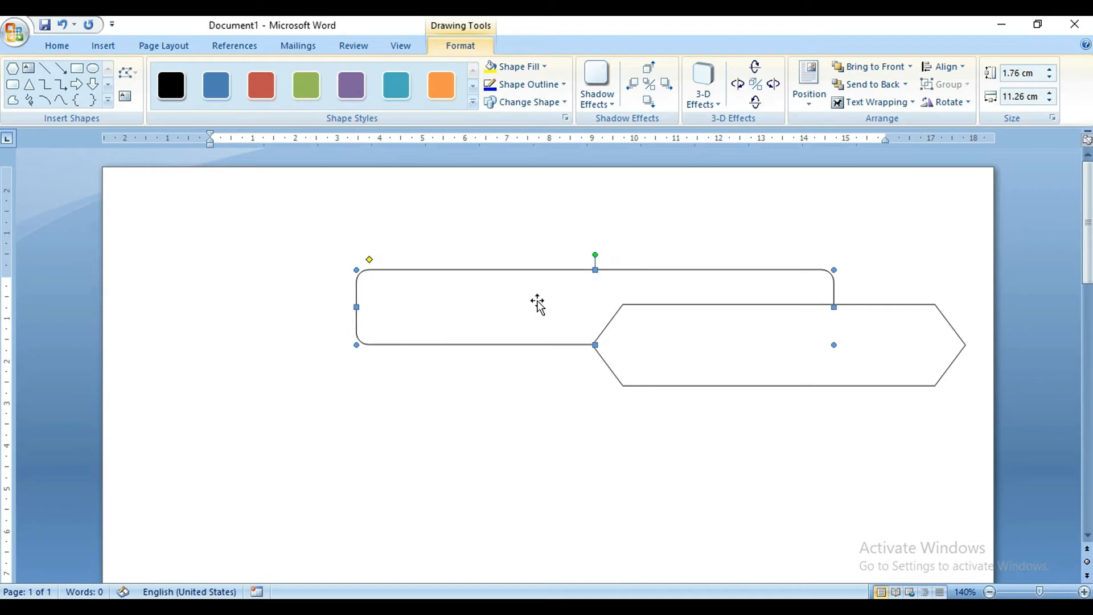
click(544, 406)
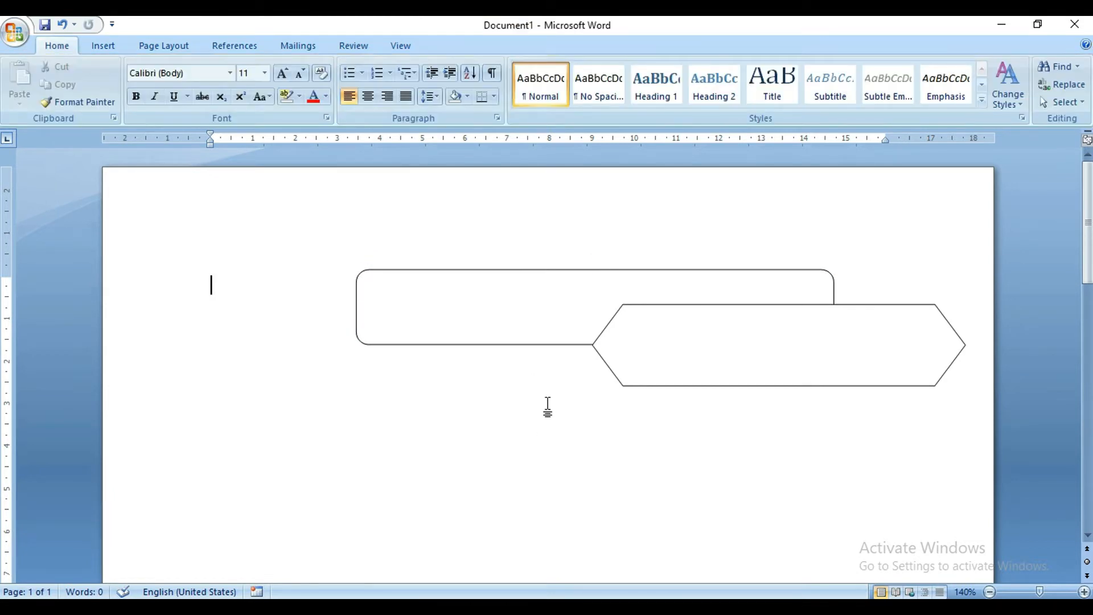
Extend the hexagon further left, reduce its height slightly and adjust its pointed ends to match
click(644, 361)
drag(592, 345, 528, 345)
drag(570, 297, 565, 294)
drag(748, 386, 747, 374)
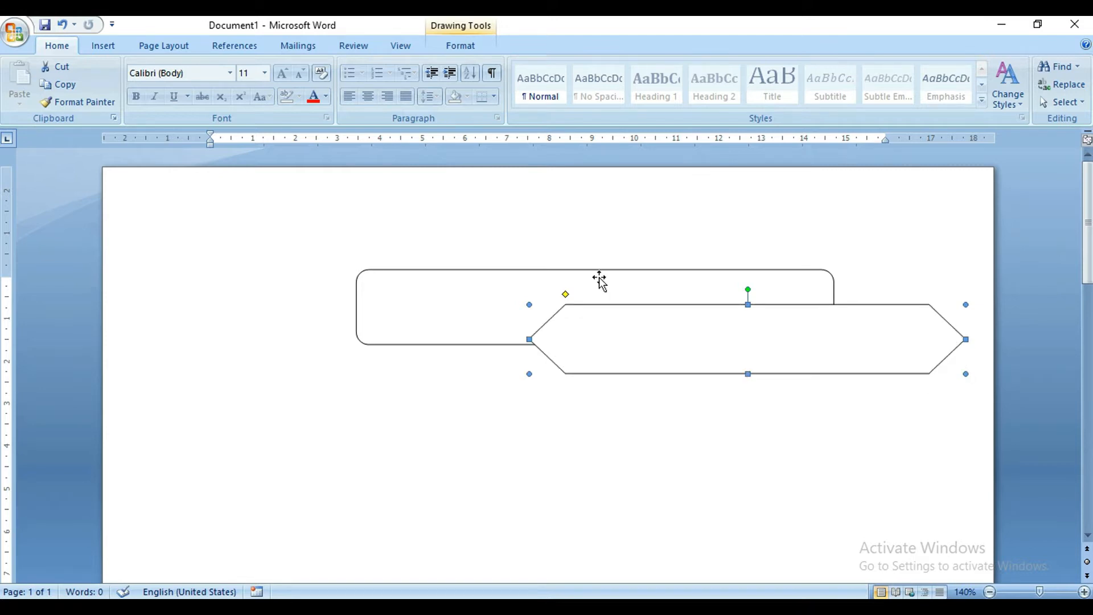
drag(566, 295, 558, 295)
click(419, 420)
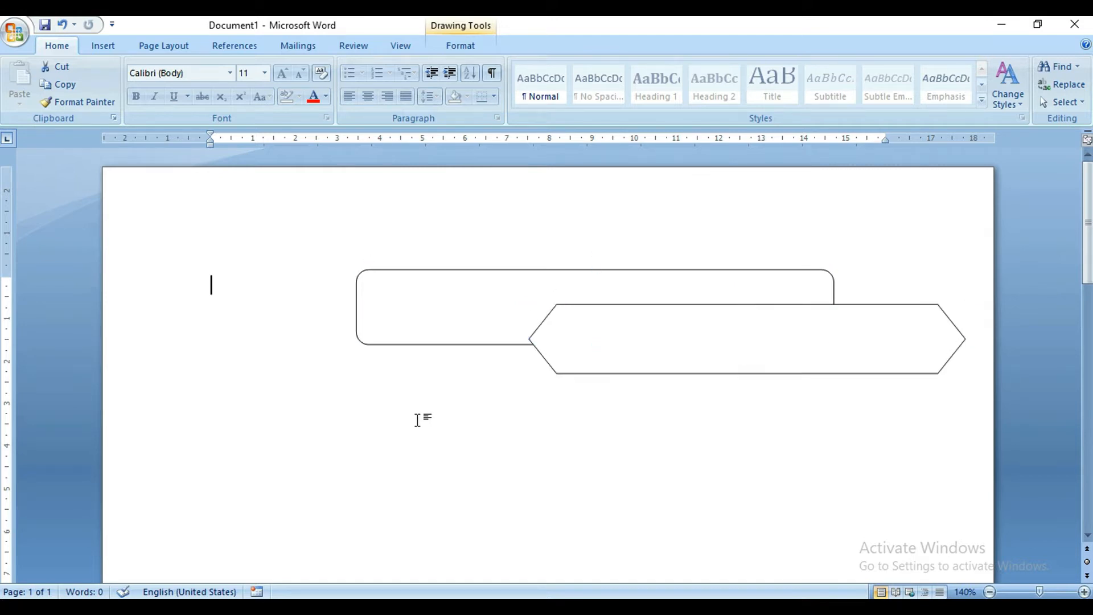
Nudge the hexagon down so its left point meets the rounded rectangle's lower edge
click(575, 326)
key(Down)
key(Down)
key(Down)
key(Down)
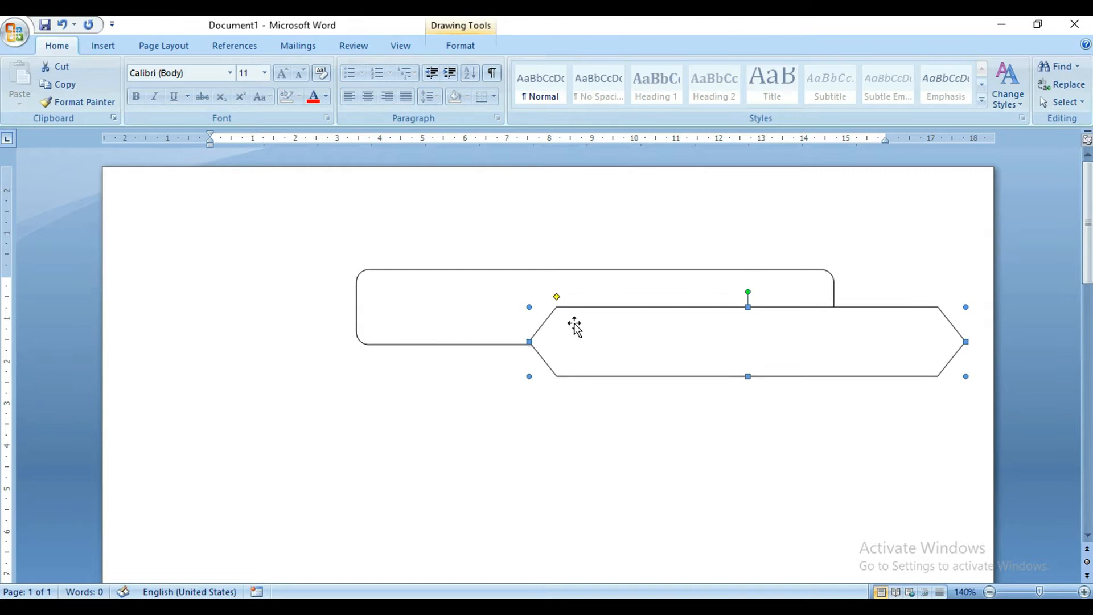
click(535, 471)
Duplicate the hexagon, shrink the copy to about 0.84 by 5.45 cm and place it over the rectangle's lower-left edge
click(620, 367)
key(ctrl+c)
key(ctrl+v)
drag(983, 328, 777, 361)
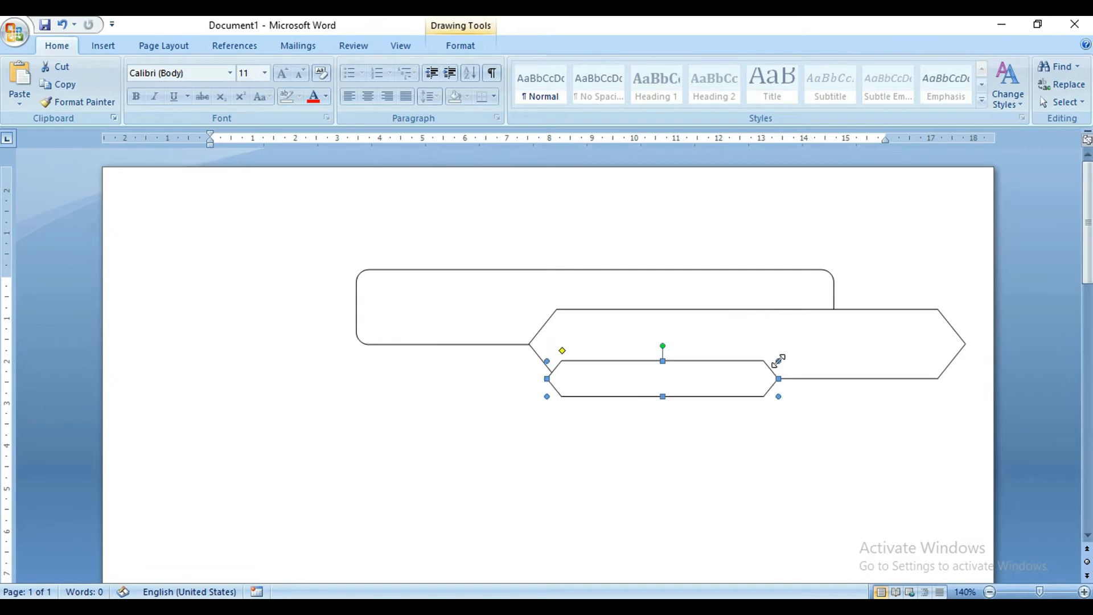
drag(553, 338, 546, 340)
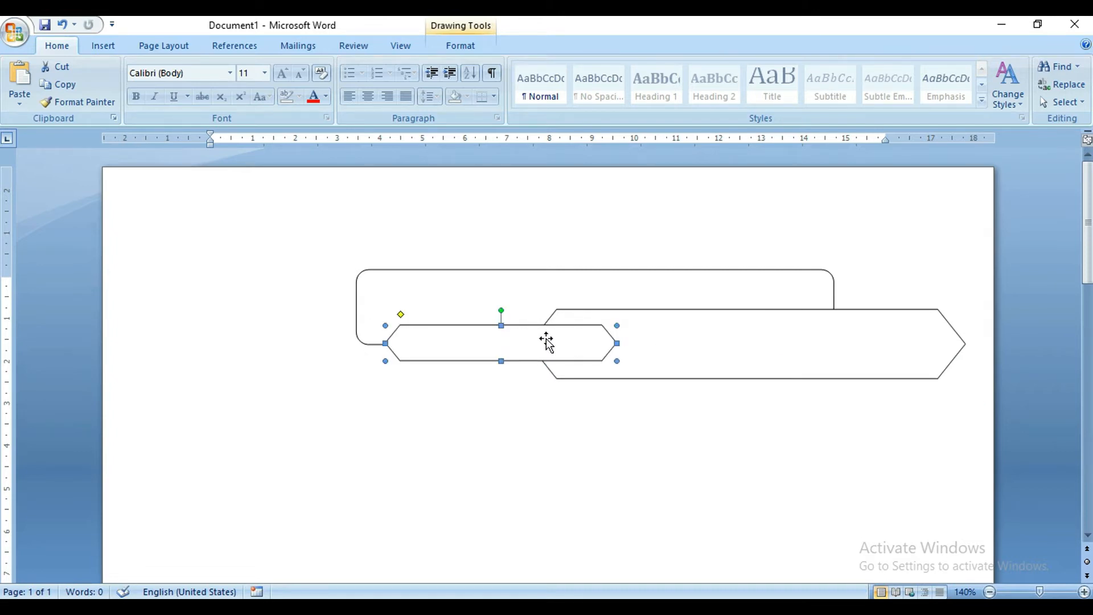
Send the small hexagon behind the other shapes and nudge it slightly down and to the right
click(461, 46)
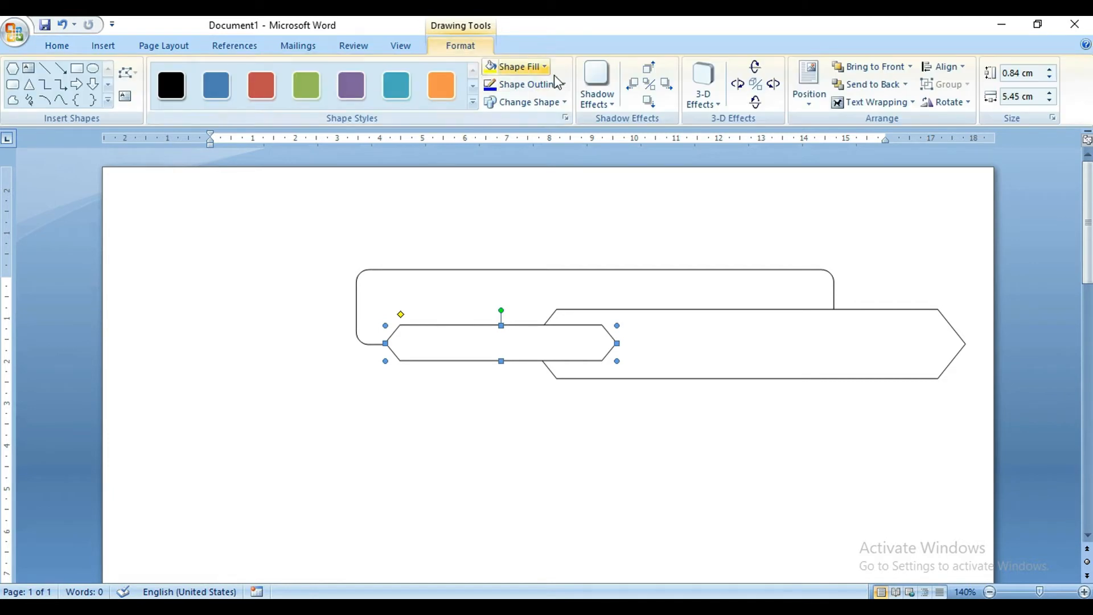
click(862, 85)
click(491, 435)
click(472, 354)
drag(472, 354, 473, 356)
key(Right)
key(Right)
key(Right)
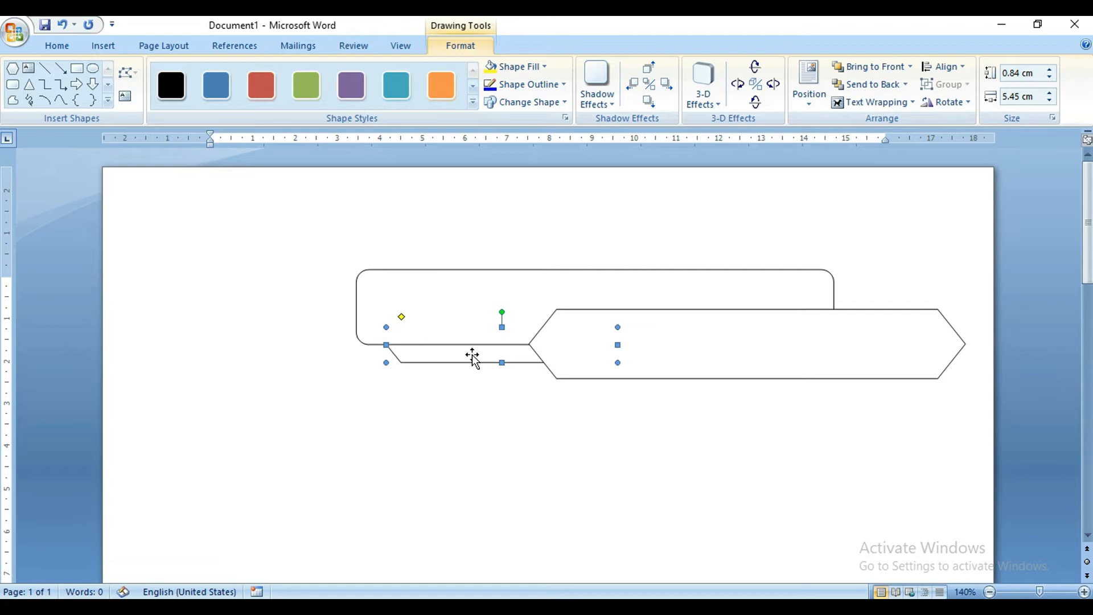
Extend the rounded rectangle's left side to make it about 12.01 cm wide
click(453, 302)
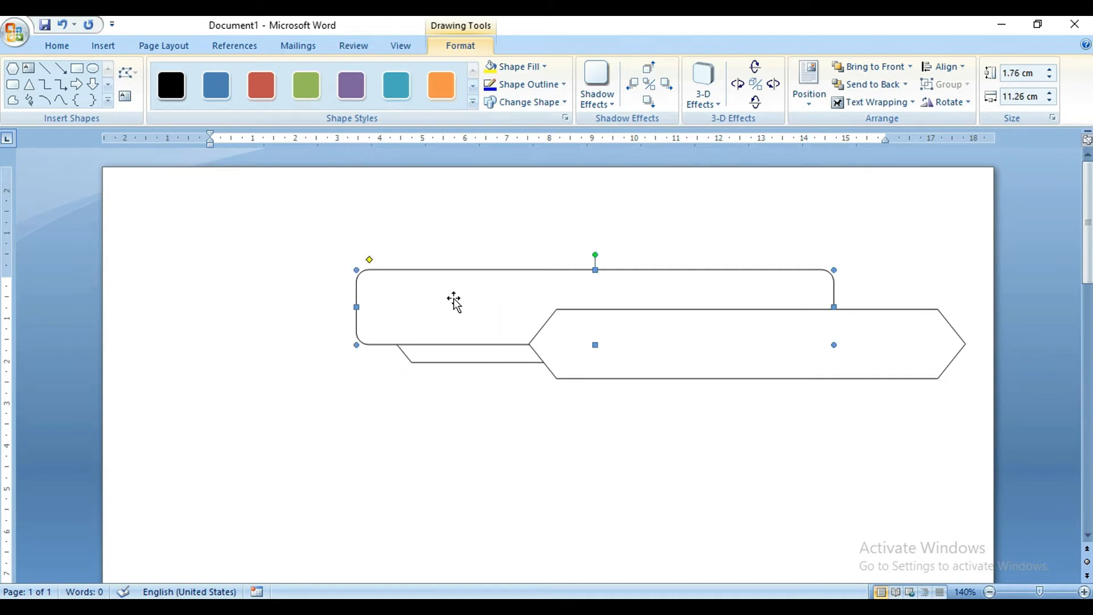
drag(357, 307, 324, 309)
click(354, 408)
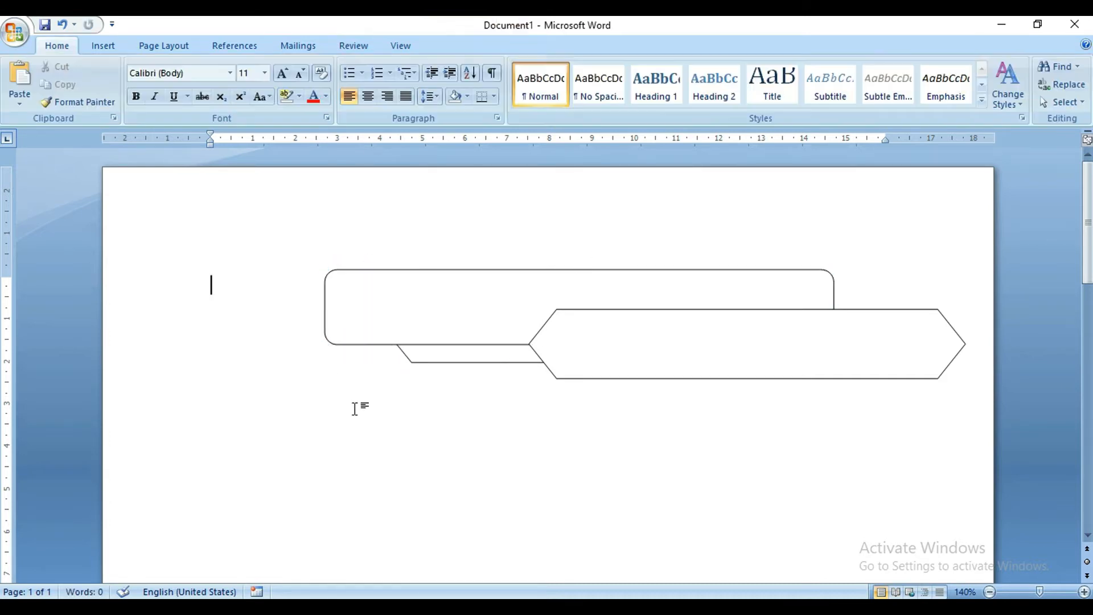
Duplicate the small hexagon and place the copy over the rounded rectangle's upper edge
click(450, 360)
key(ctrl+v)
drag(477, 362, 444, 271)
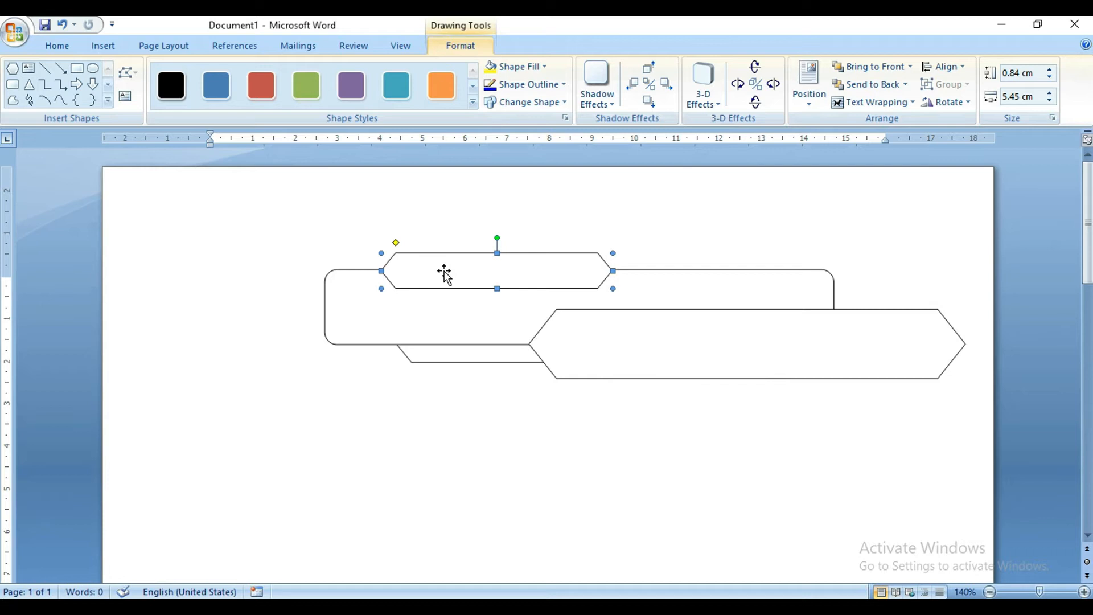
Enlarge the upper hexagon to about 1.26 by 7.79 cm, centred on the rectangle's upper edge, and send it to the back
drag(613, 271, 702, 271)
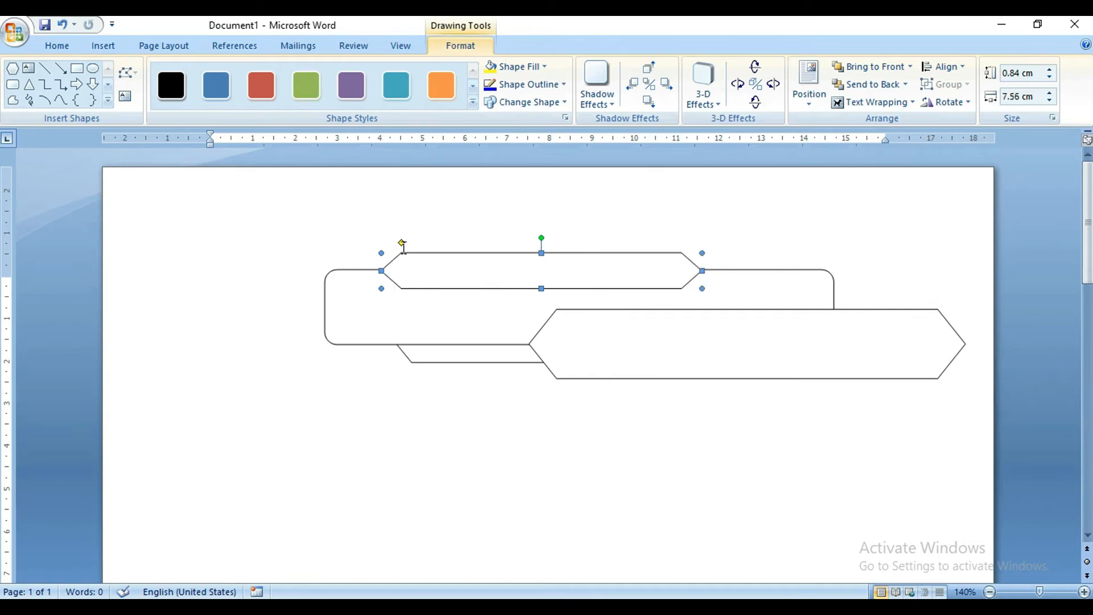
drag(402, 244, 399, 244)
drag(540, 253, 541, 238)
key(Down)
key(Down)
key(Down)
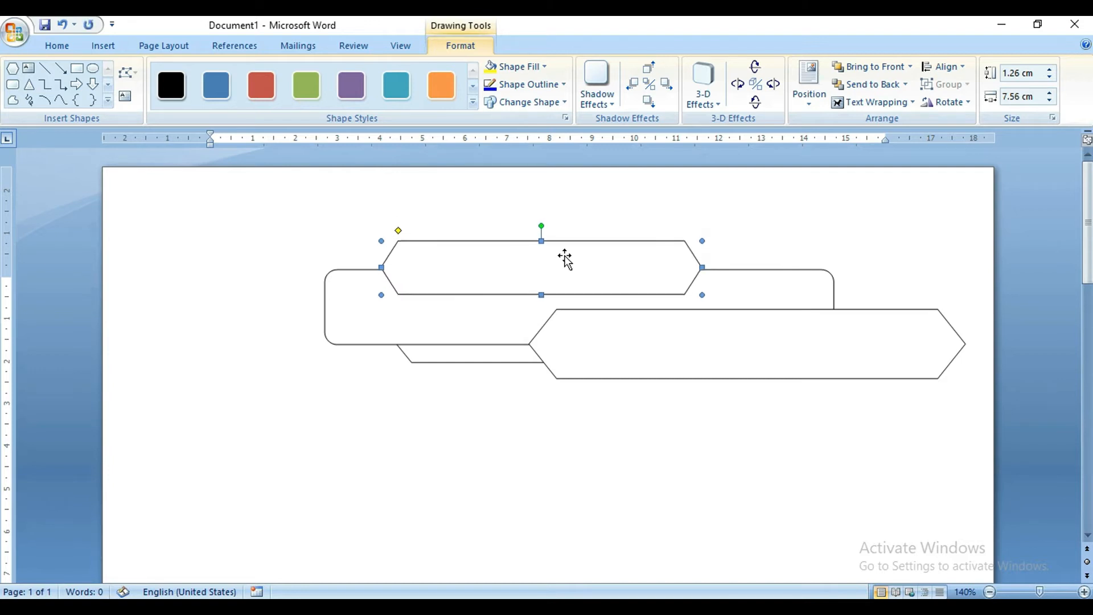
drag(702, 269, 712, 268)
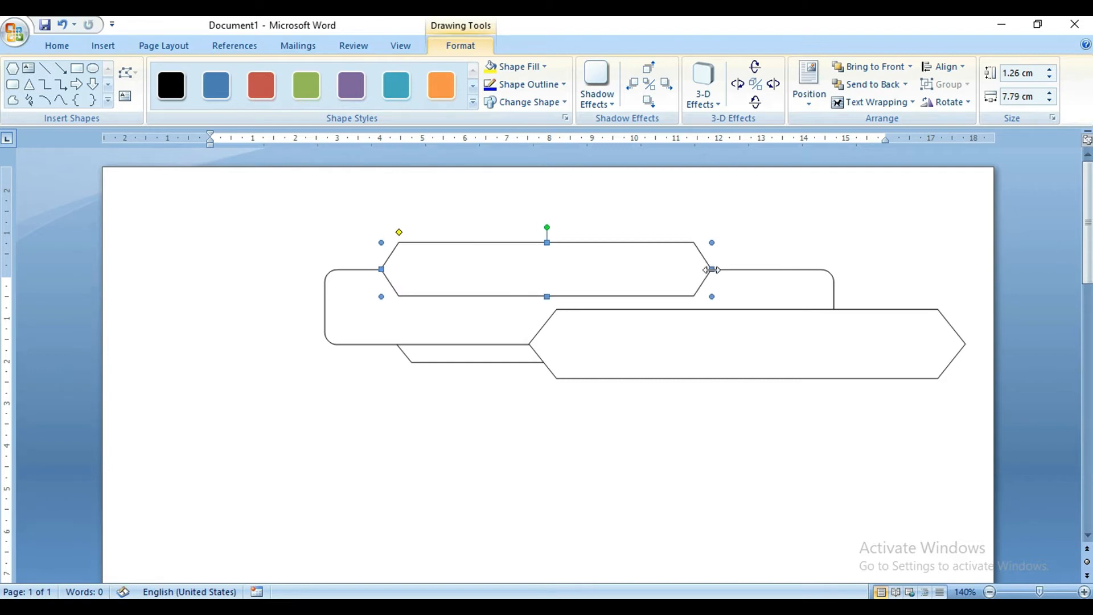
click(846, 86)
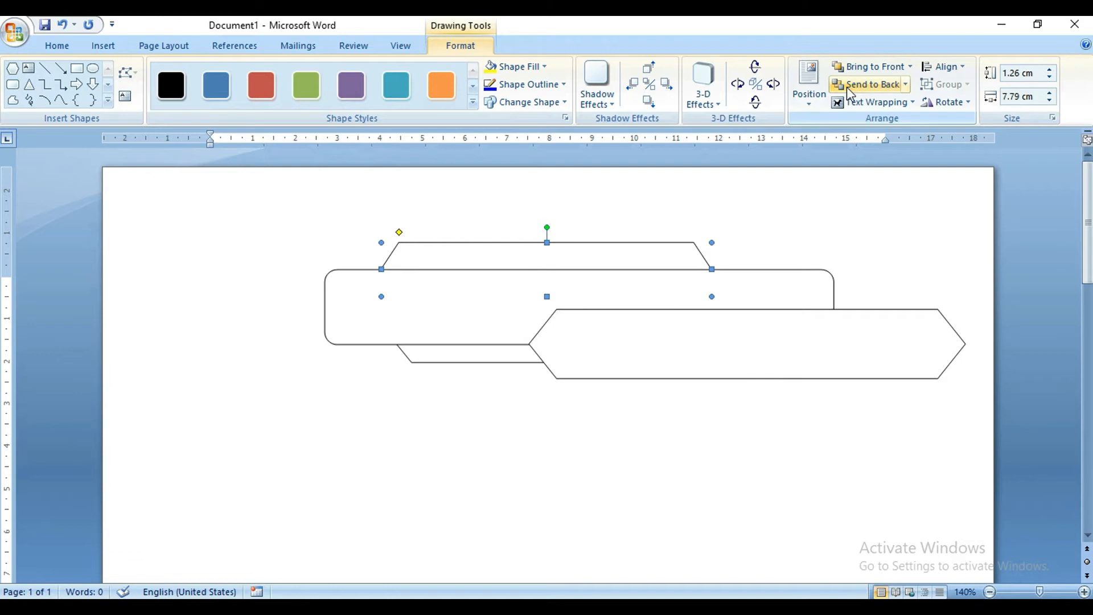
Extend the rounded rectangle's right side to make it about 12.32 cm wide
click(834, 299)
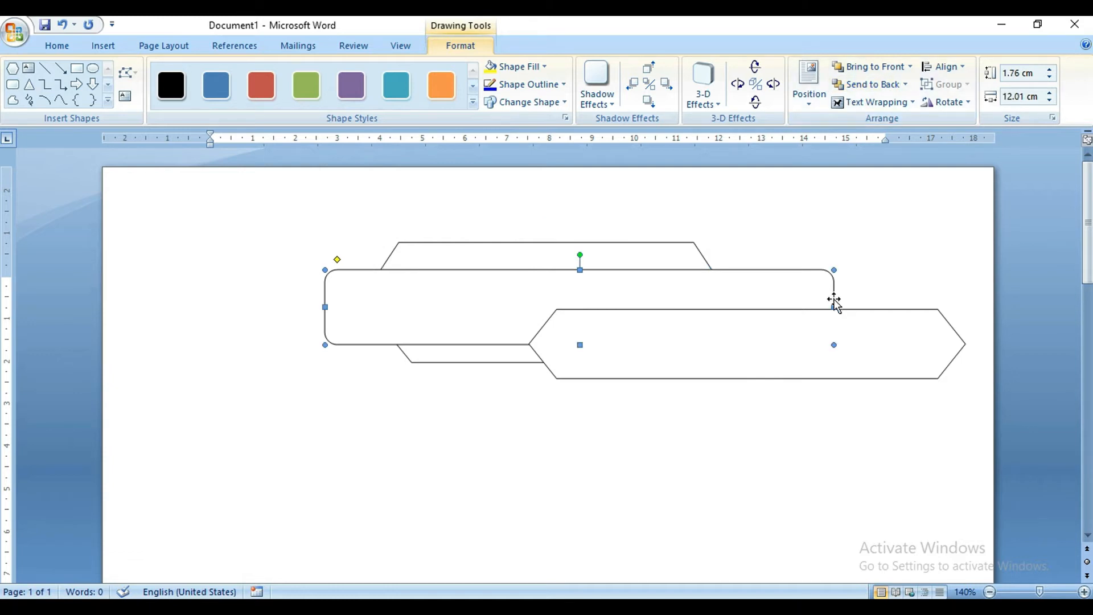
drag(834, 307, 846, 305)
click(649, 258)
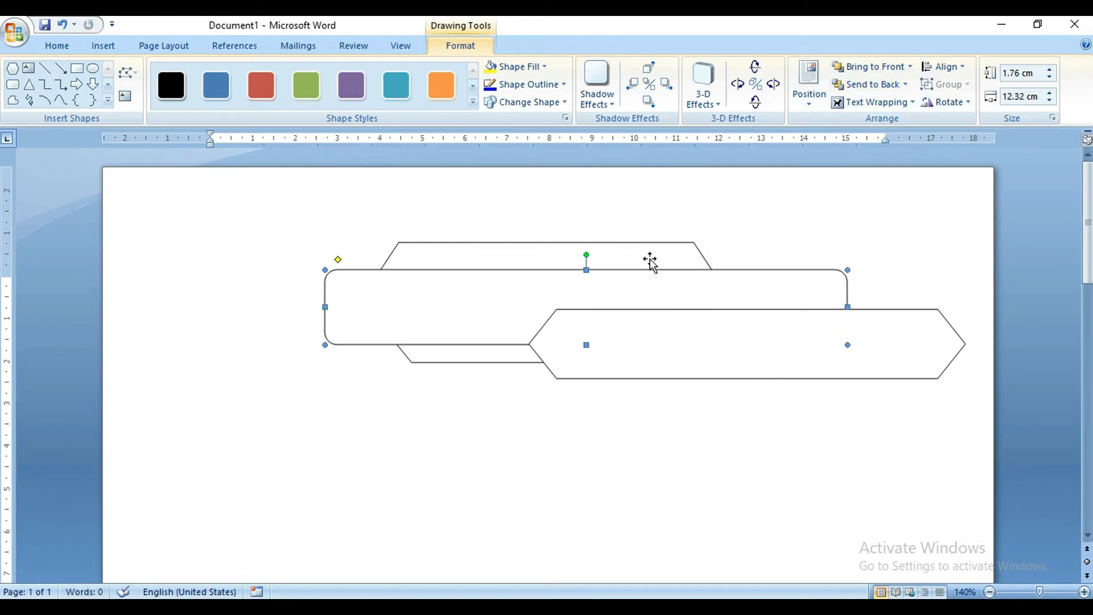
click(662, 430)
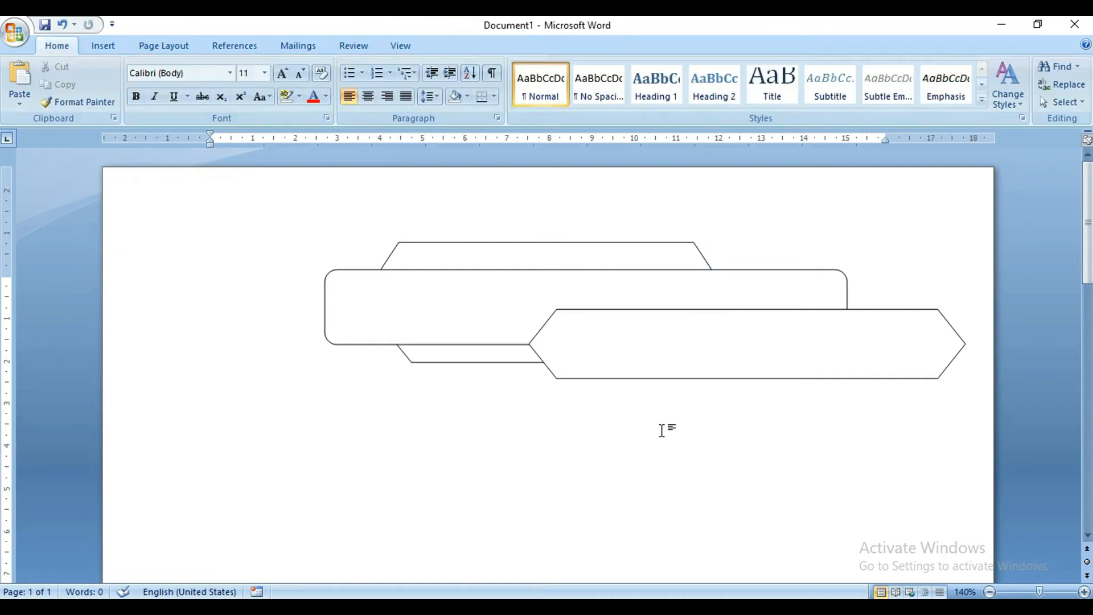
Draw a slanted parallelogram about 0.83 by 1.31 cm and fit it inside the rectangle against the large hexagon's left end
click(105, 46)
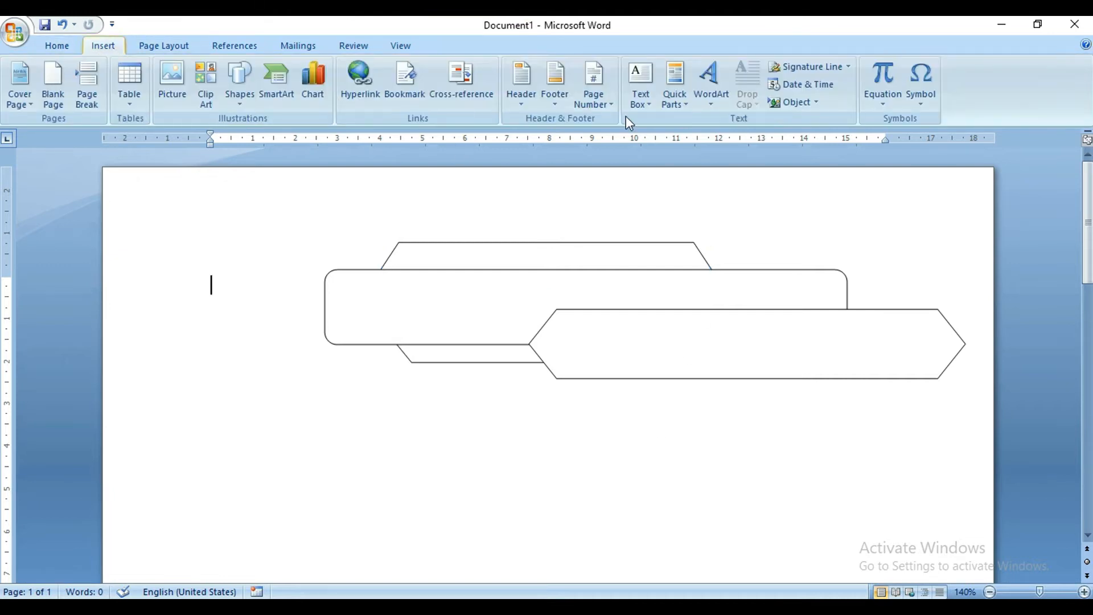
click(228, 95)
click(265, 217)
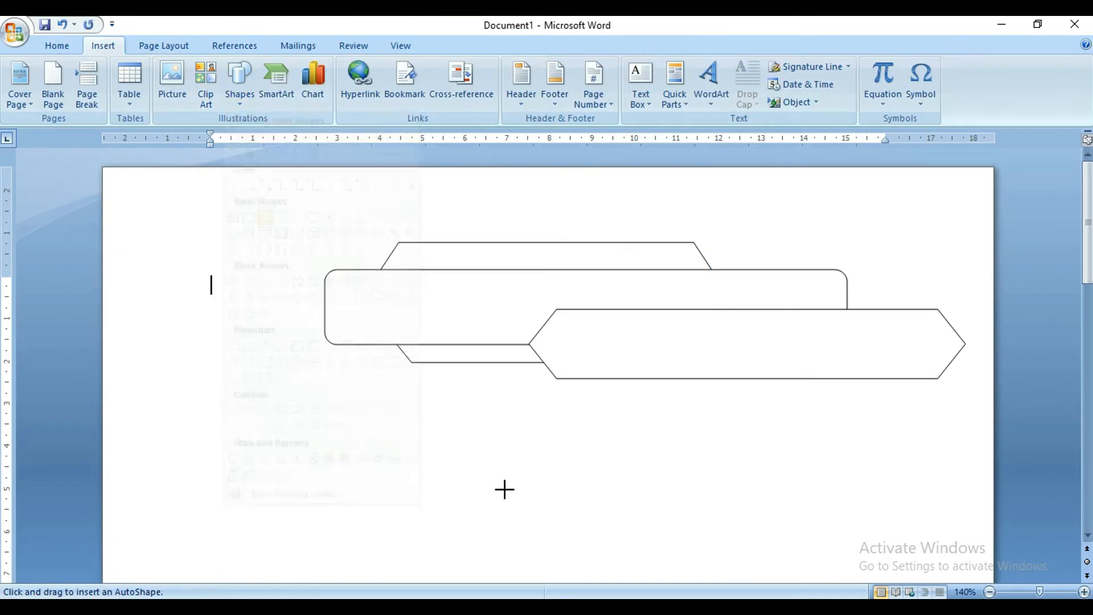
drag(507, 415, 651, 522)
drag(651, 468, 579, 469)
drag(544, 416, 544, 461)
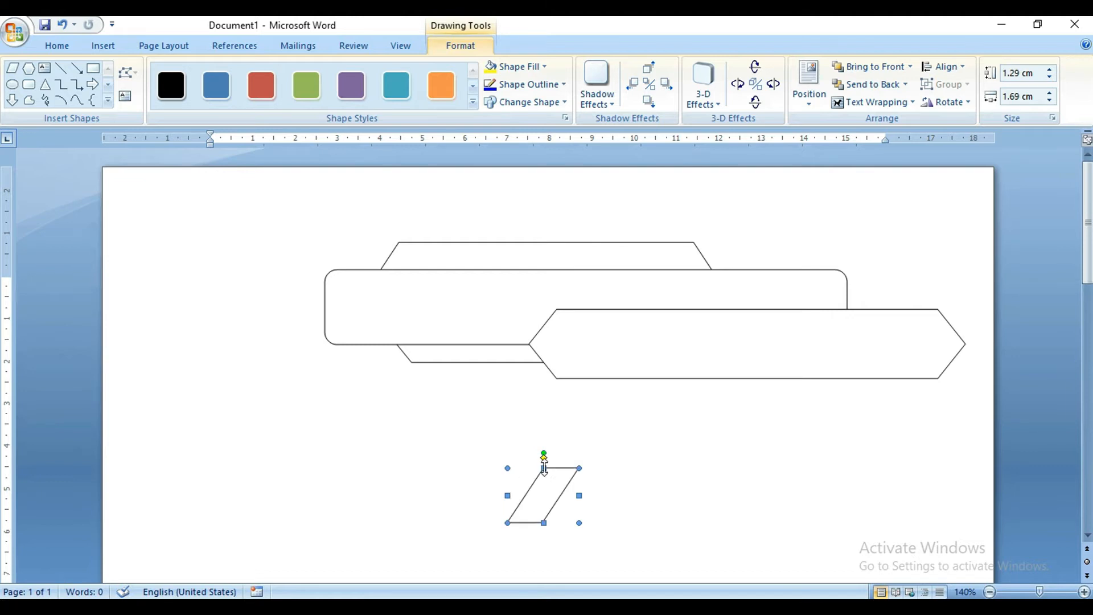
drag(538, 501, 519, 306)
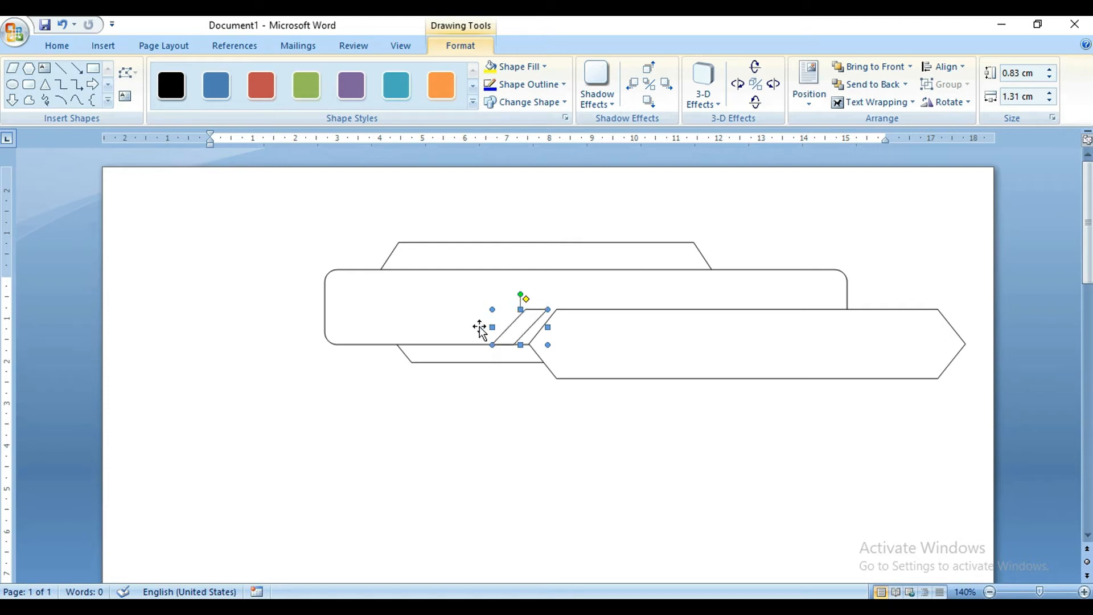
Adjust the parallelogram's slant and duplicate it twice to form an evenly spaced row of three before the large hexagon's left end
drag(522, 314, 517, 298)
mouse_move(517, 344)
mouse_down()
mouse_move(498, 322)
mouse_move(520, 344)
mouse_up()
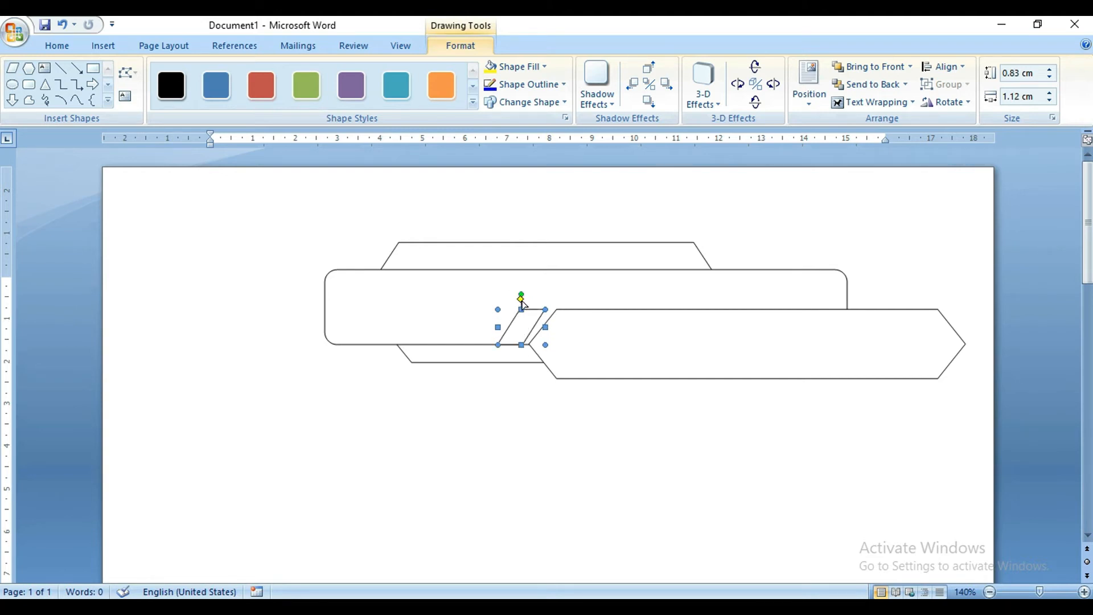
drag(525, 305, 430, 320)
key(ctrl+d)
key(ctrl+d)
click(433, 414)
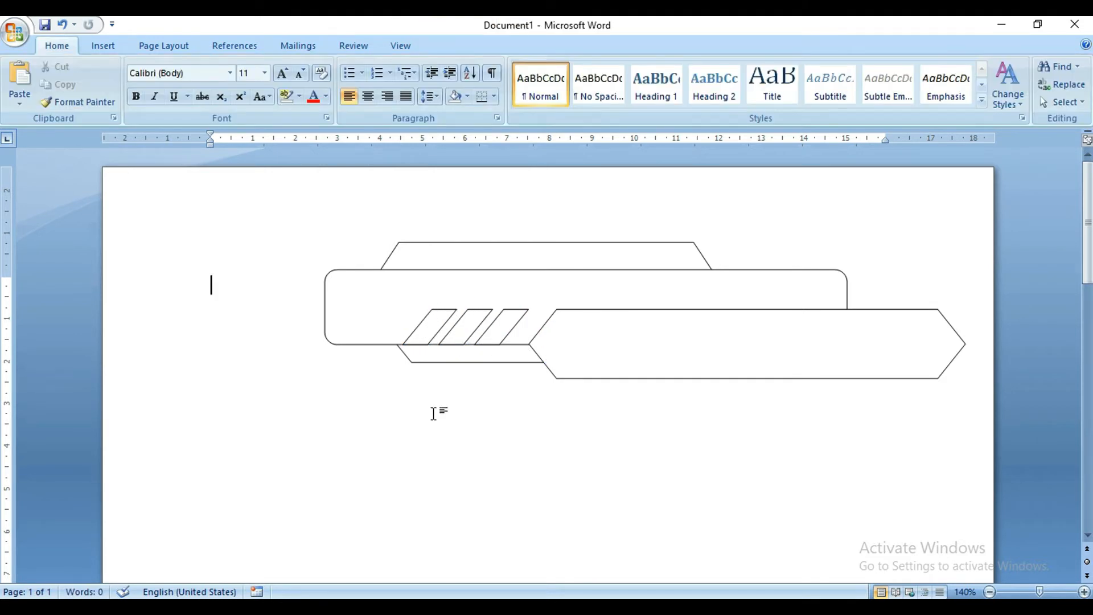
Try to narrow the leftmost parallelogram to about 0.88 cm, and undo the change
click(404, 327)
drag(413, 328, 446, 304)
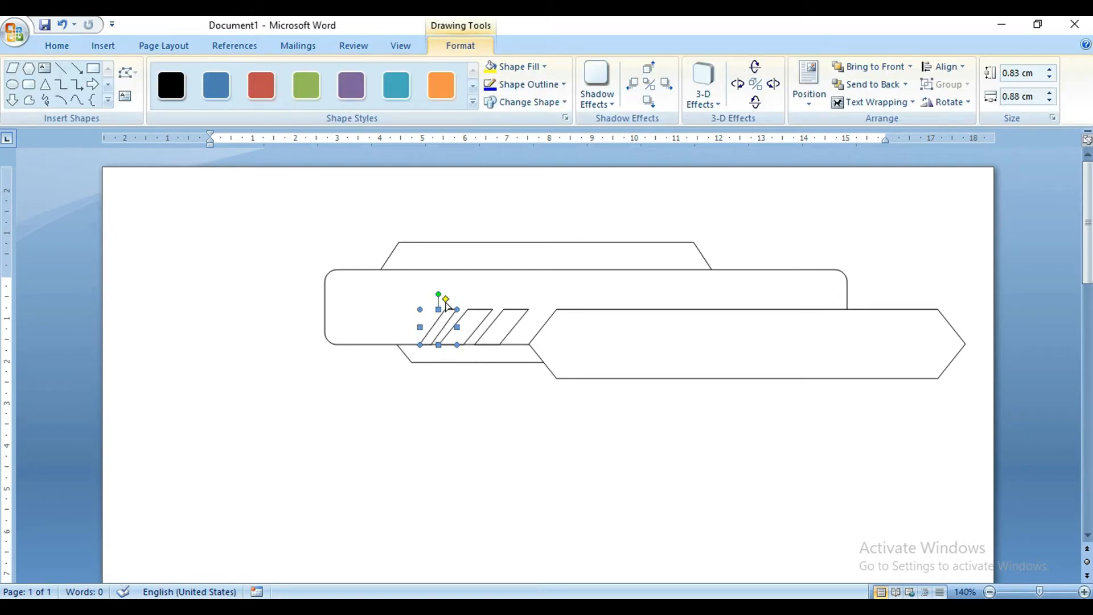
key(ctrl+z)
key(ctrl+z)
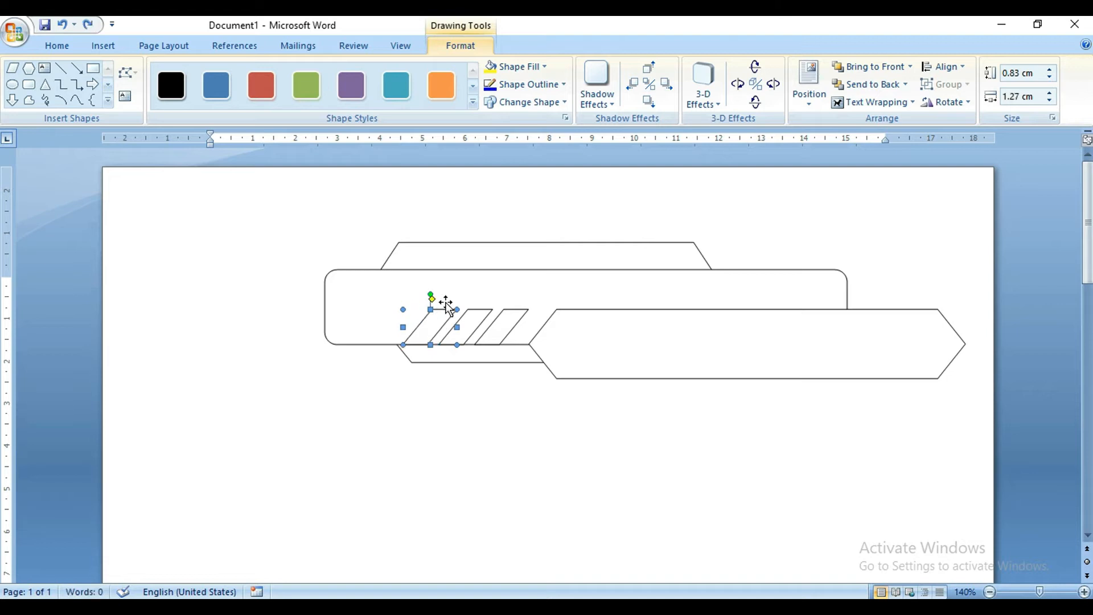
Replace the leftmost parallelogram with a duplicate of its neighbour, placed in line with the other two
key(Delete)
click(463, 329)
key(ctrl+z)
click(461, 416)
click(426, 333)
key(Delete)
click(456, 333)
drag(456, 333, 474, 351)
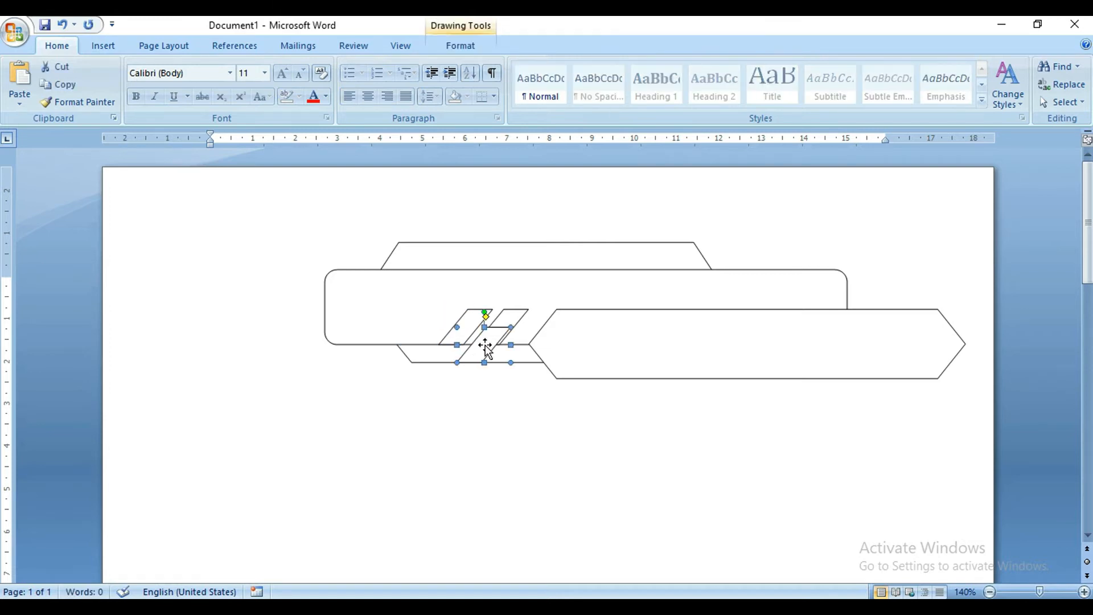
drag(428, 325, 430, 323)
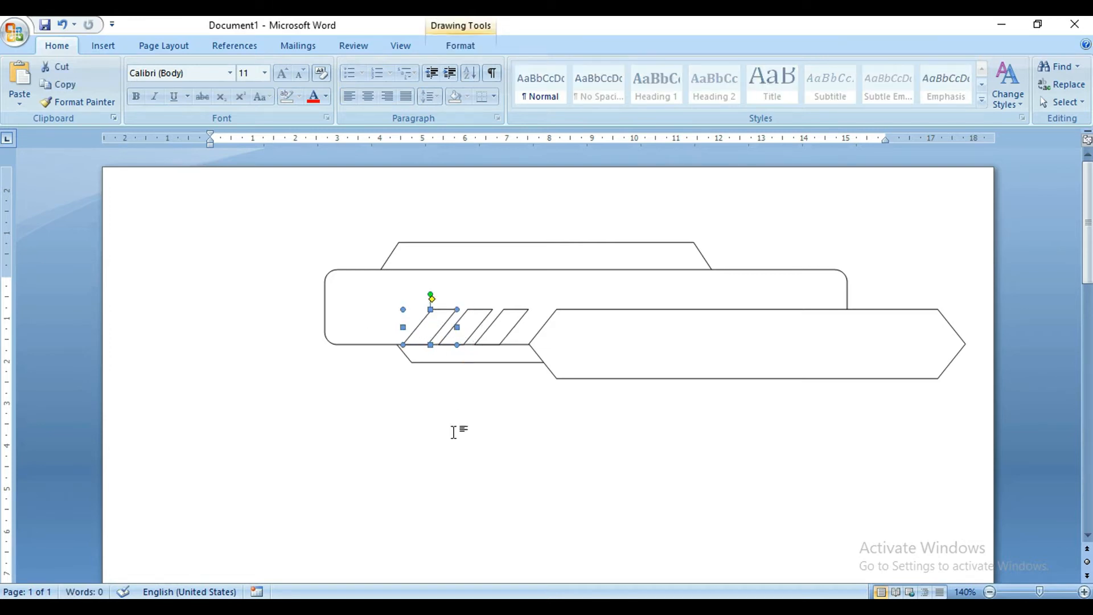
click(454, 431)
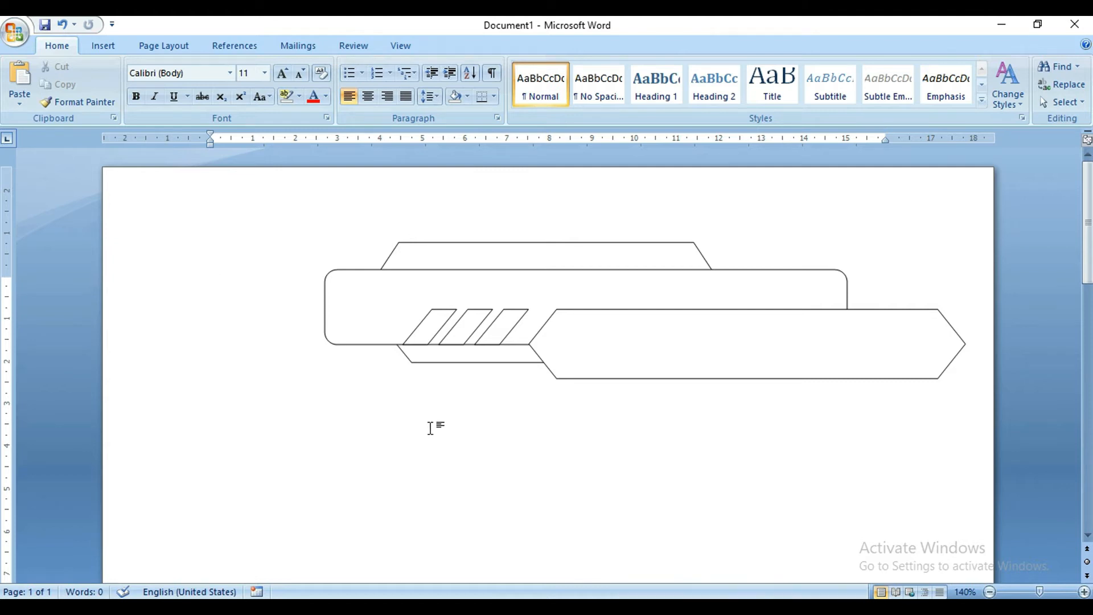
Shift the small hexagon behind the rounded rectangle's lower edge about 0.5 cm to the left
click(446, 353)
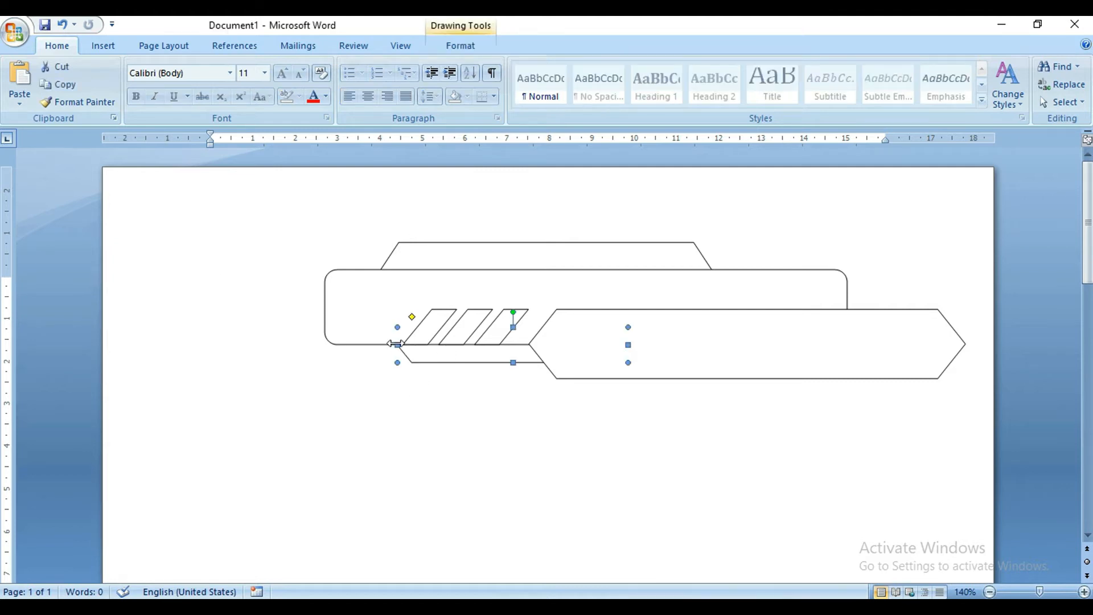
key(ctrl+z)
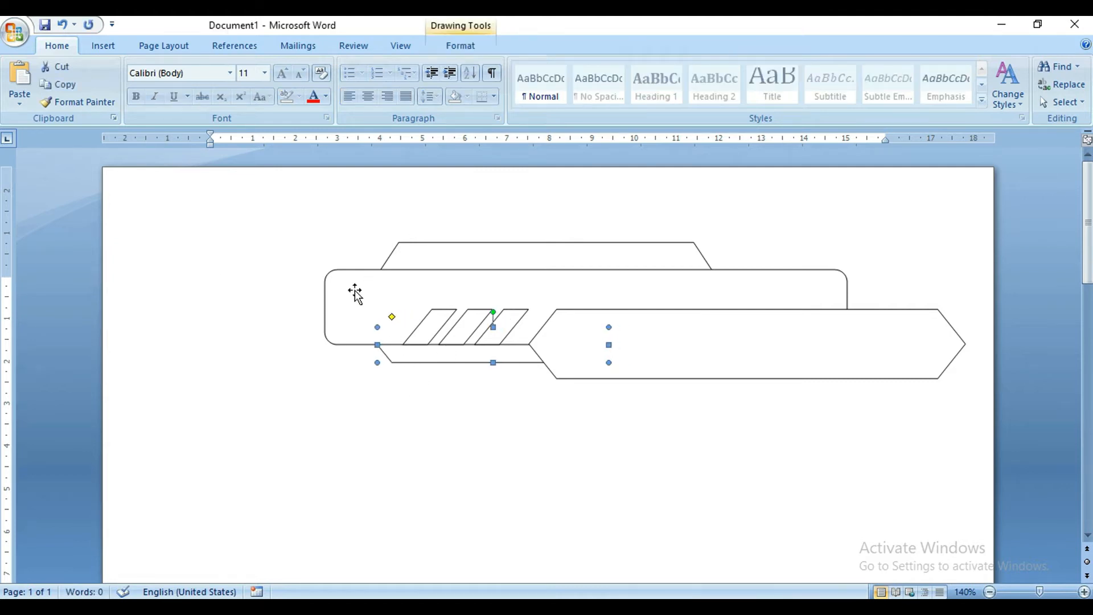
key(Escape)
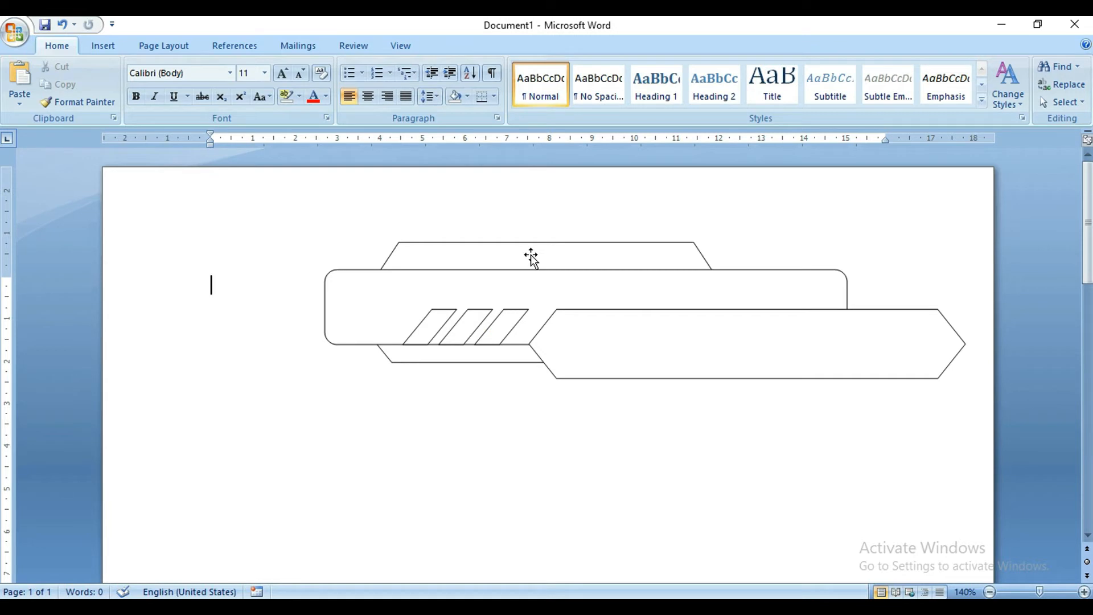
Place a horizontally flipped copy of the small parallelogram, enlarged to about 1.76 by 1.42 cm, beside the upper hexagon's right end
click(435, 319)
drag(435, 319, 444, 347)
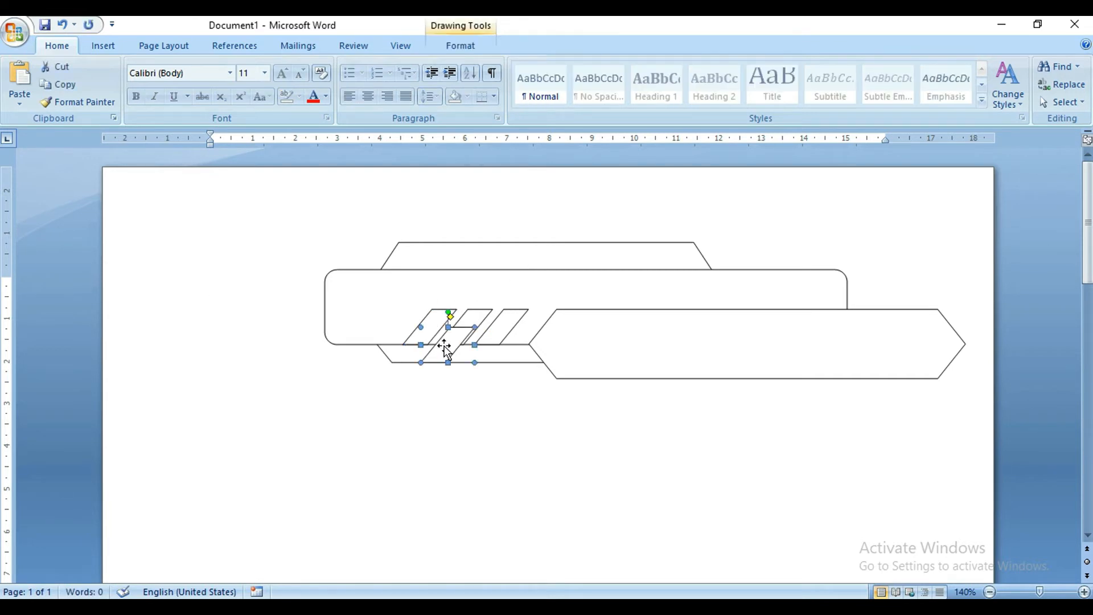
click(467, 45)
click(945, 102)
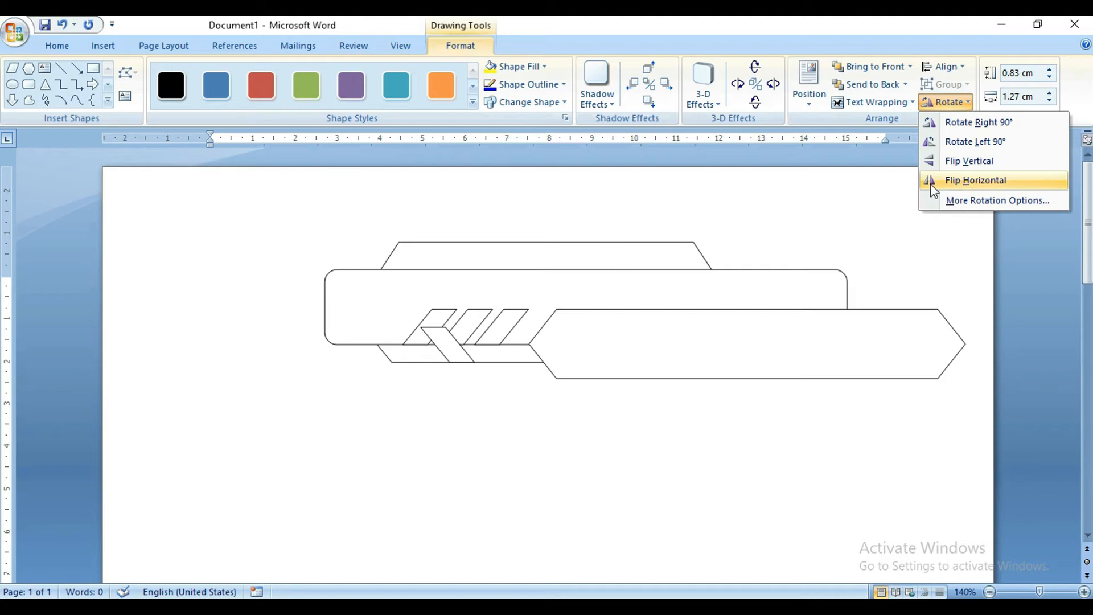
click(931, 182)
drag(723, 255, 771, 272)
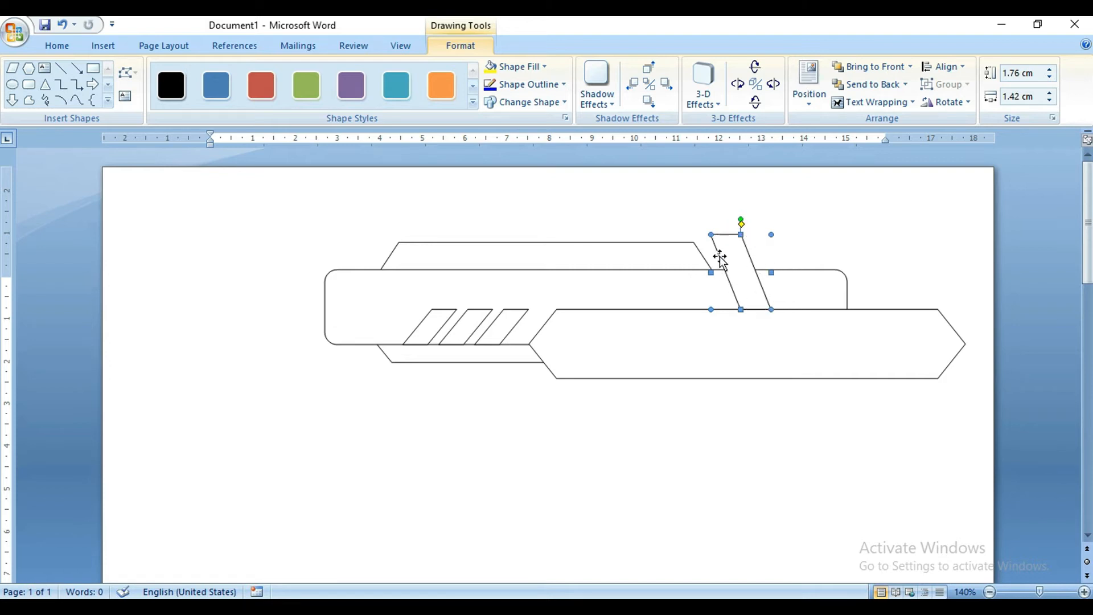
Refine the flipped parallelogram's slant and enlarge it to about 1.96 by 2.02 cm, resting on the large hexagon's upper edge
drag(741, 225, 718, 227)
drag(761, 273, 716, 239)
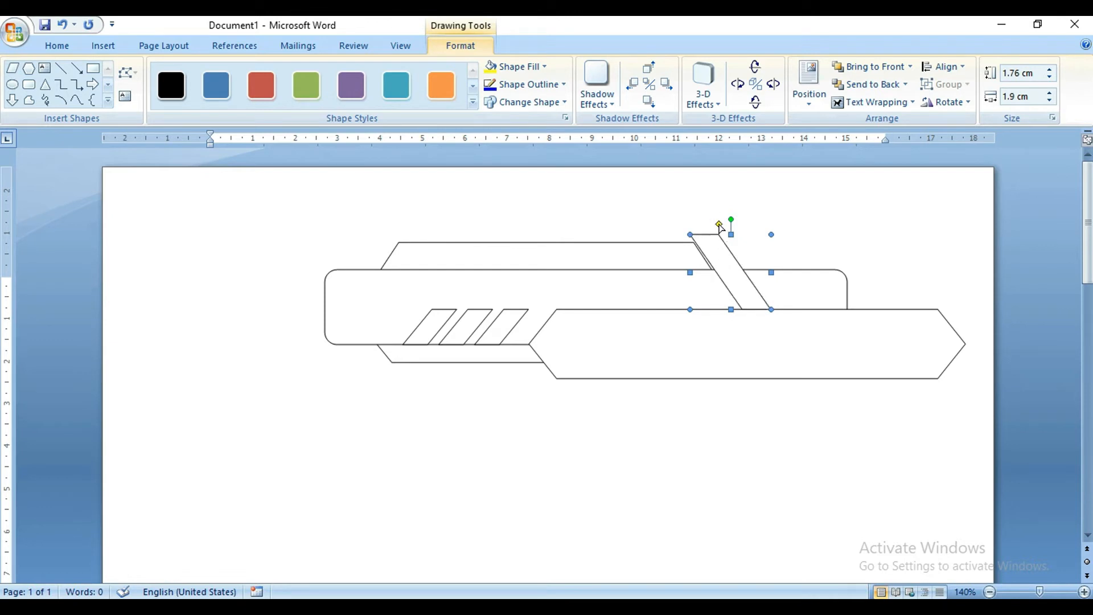
drag(765, 273, 766, 276)
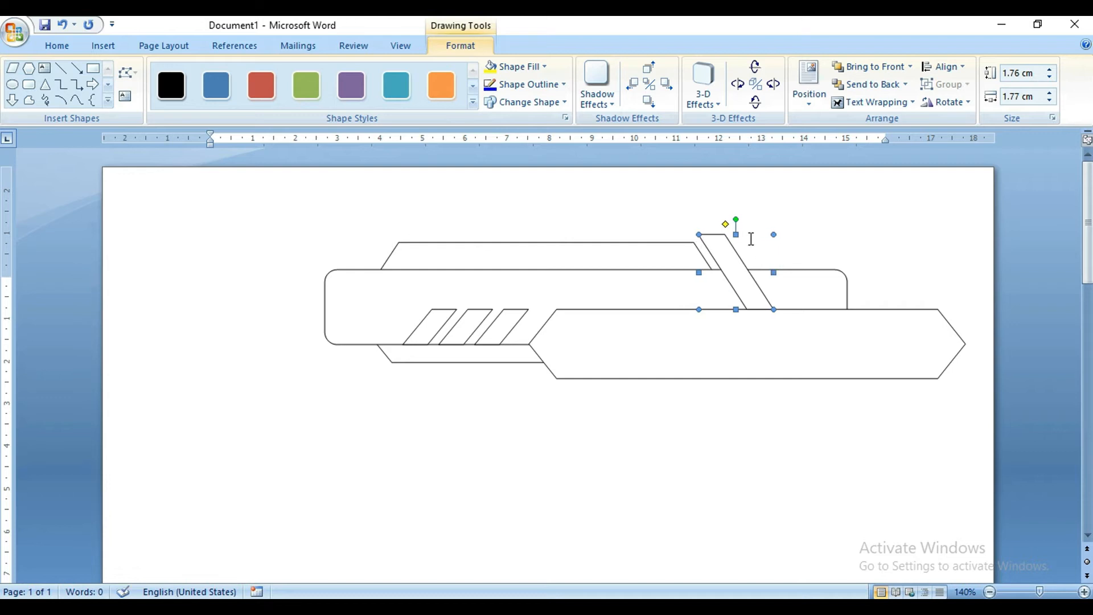
drag(729, 219, 728, 227)
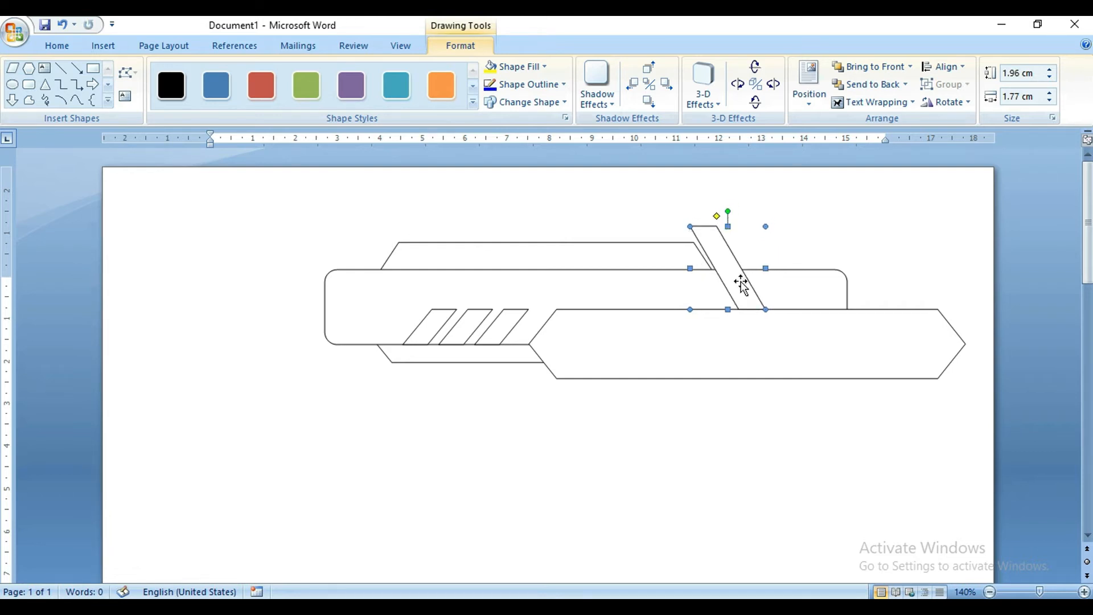
drag(775, 268, 776, 268)
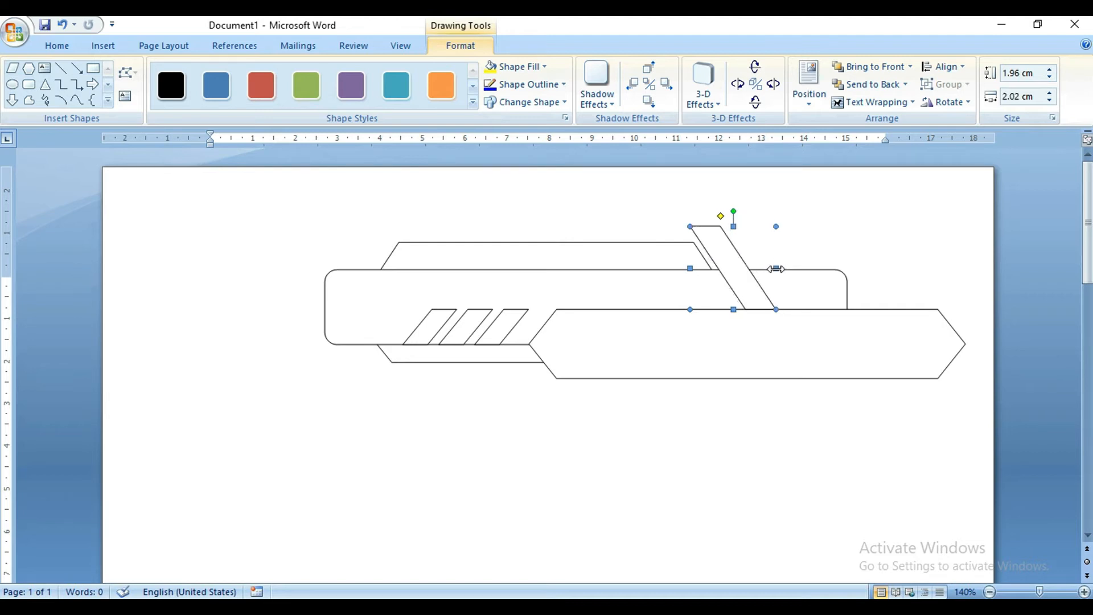
Duplicate the tall flipped parallelogram and place the copy close to its right at the same height
key(ctrl+d)
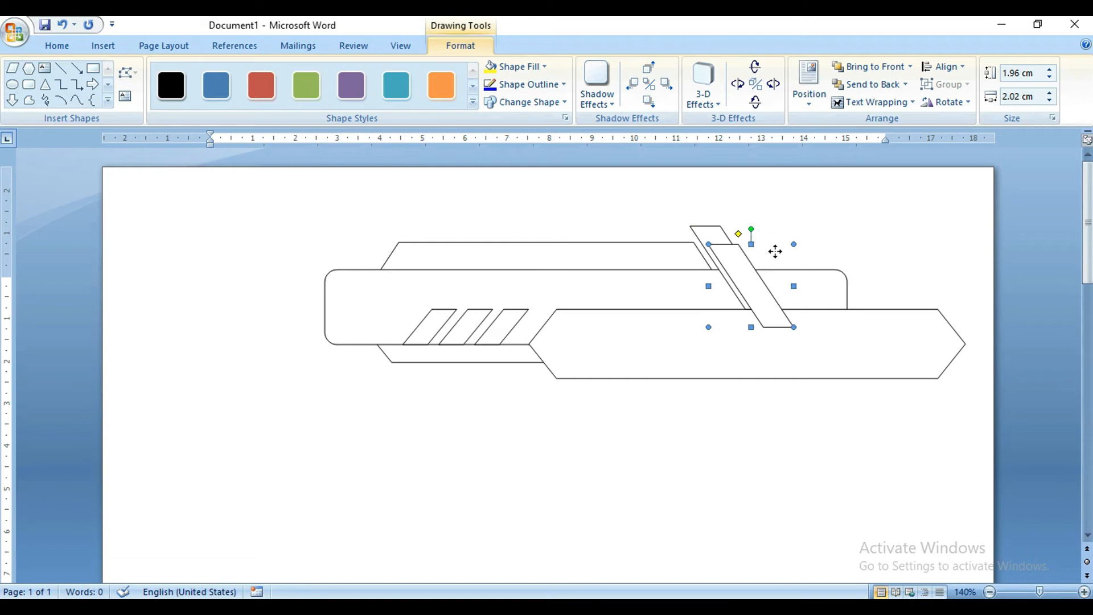
drag(772, 252, 768, 253)
key(Left)
key(Left)
key(Left)
key(Left)
key(Left)
key(Left)
key(Left)
key(Left)
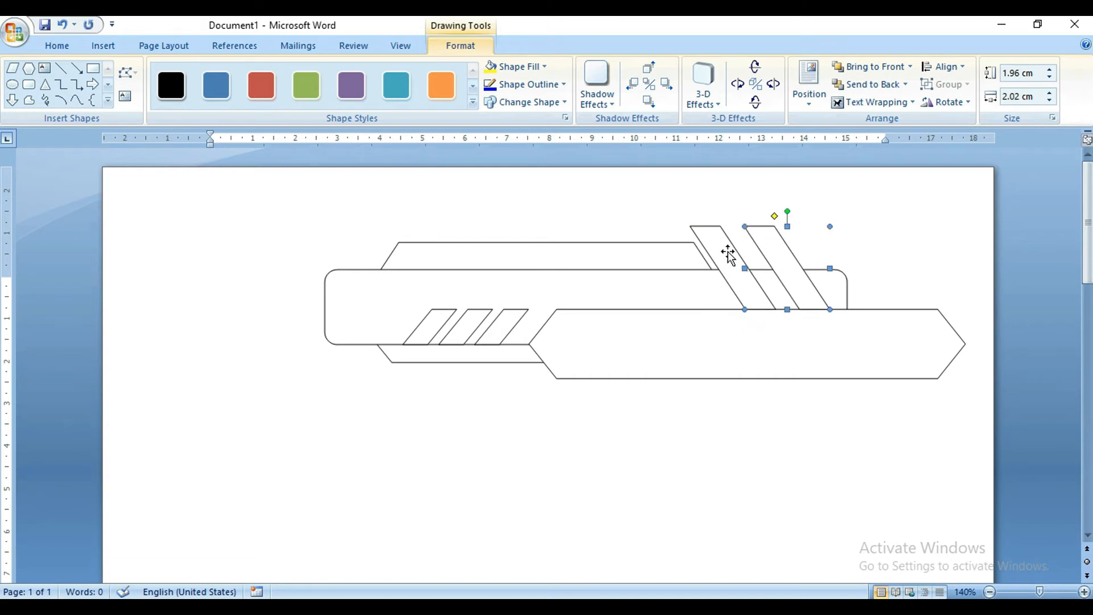
click(806, 450)
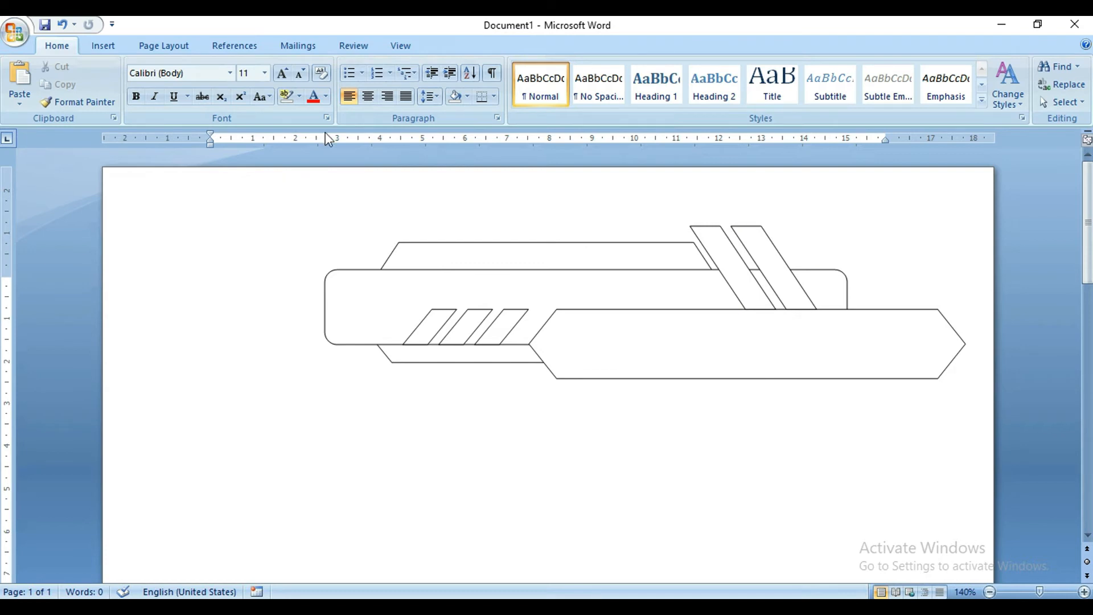
Insert a 2.54 by 2.54 cm octagon on the page below the banner shapes
click(103, 46)
click(242, 90)
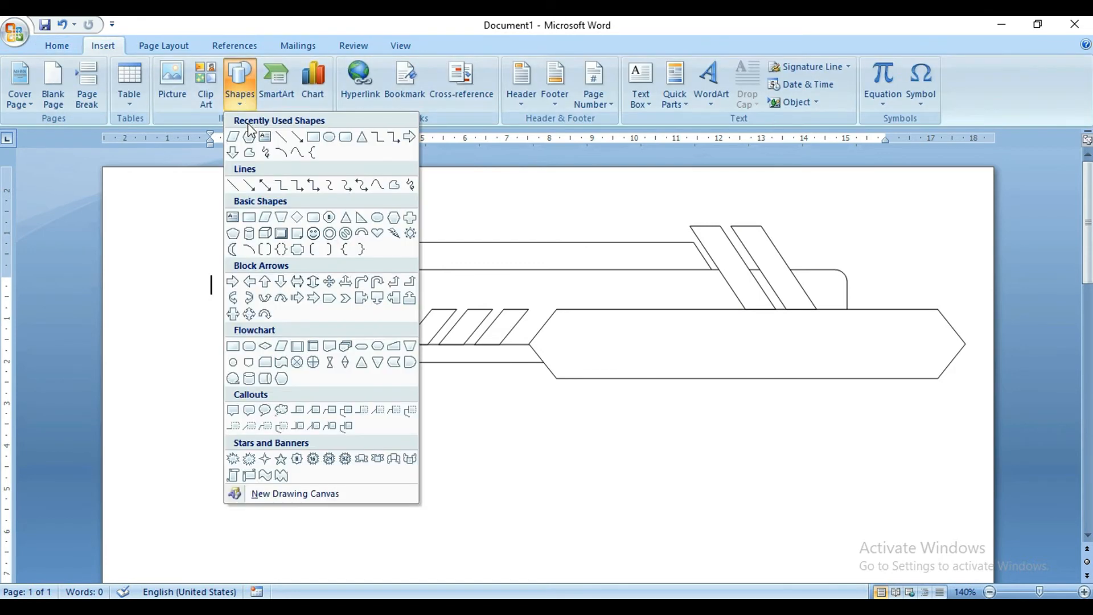
click(248, 135)
click(238, 77)
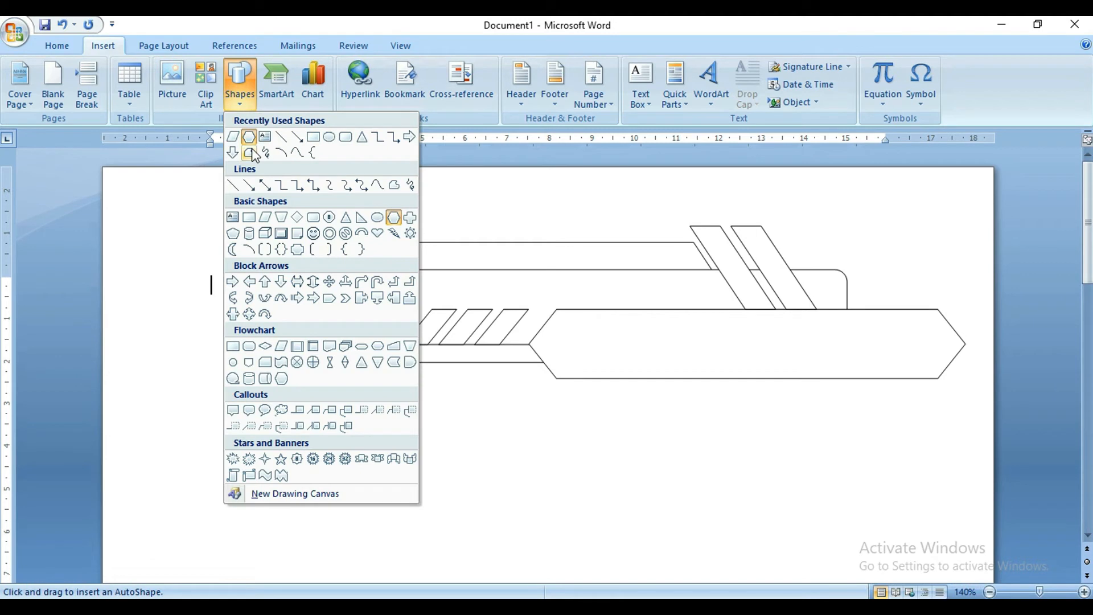
click(329, 217)
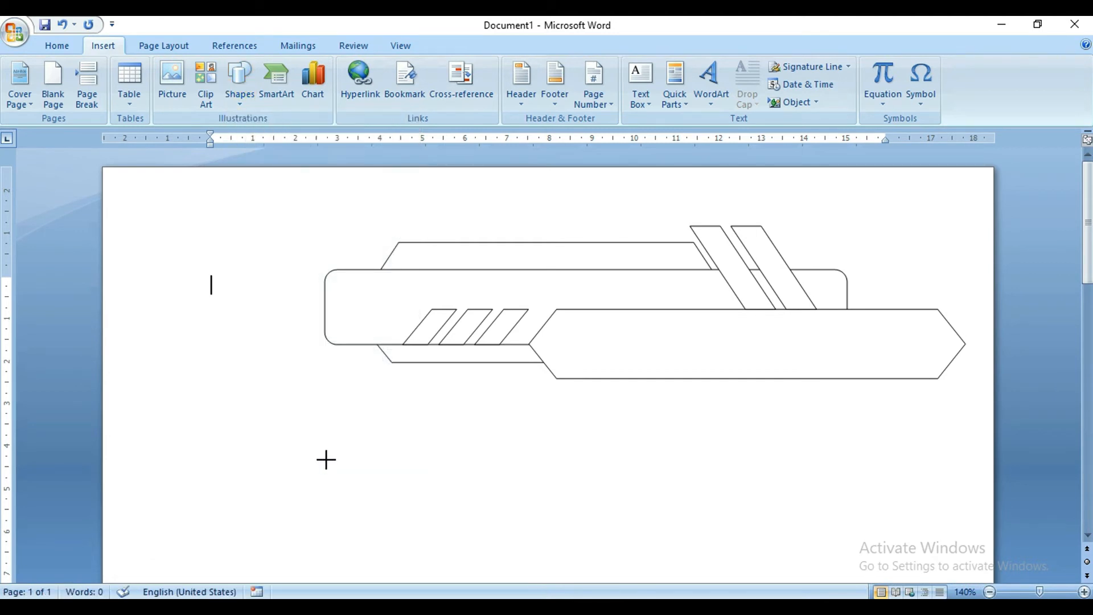
click(325, 459)
Move the octagon over the rounded rectangle's left end, level with the upper hexagon's top edge
drag(383, 510, 374, 304)
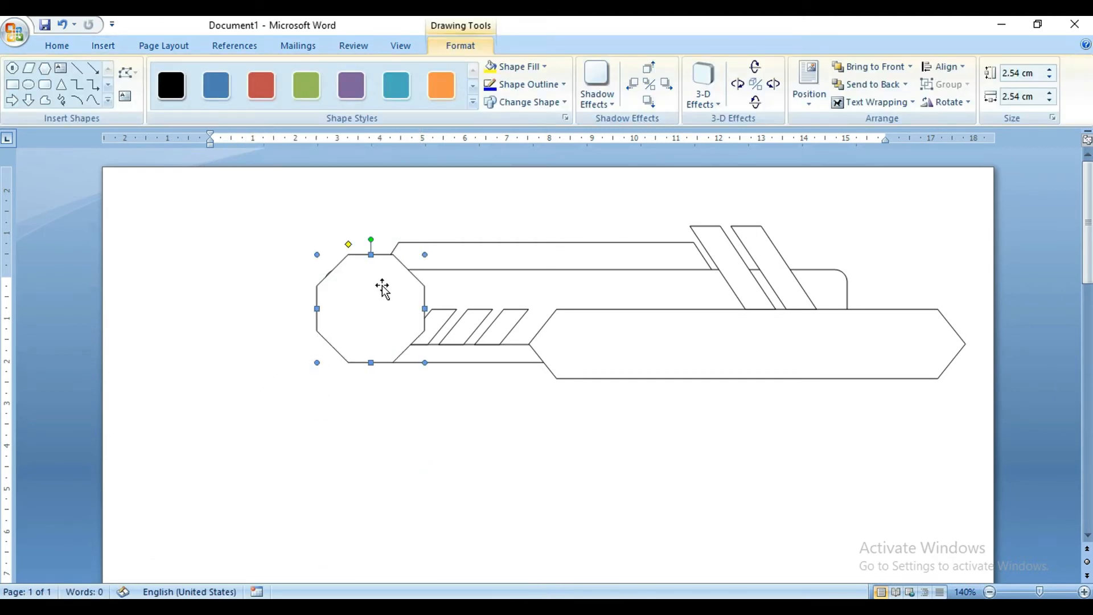
key(Up)
key(Up)
key(Up)
key(Up)
key(Right)
key(Right)
key(Right)
key(Right)
key(Up)
key(Up)
Resize the octagon to 3 by 3 cm and move it to the empty area below the banner's left end
click(1050, 70)
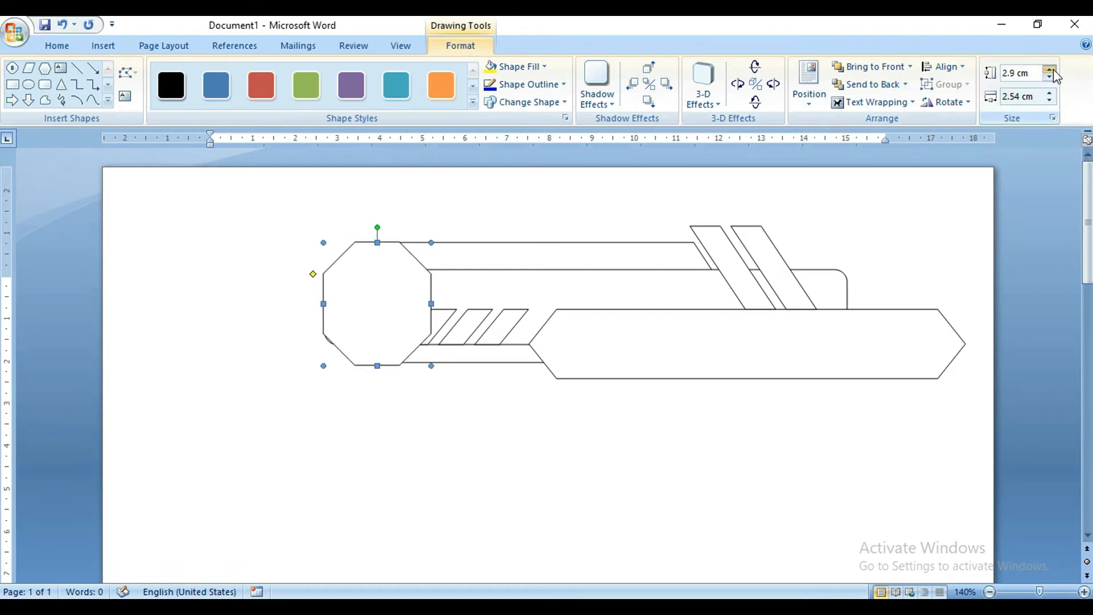
click(1053, 76)
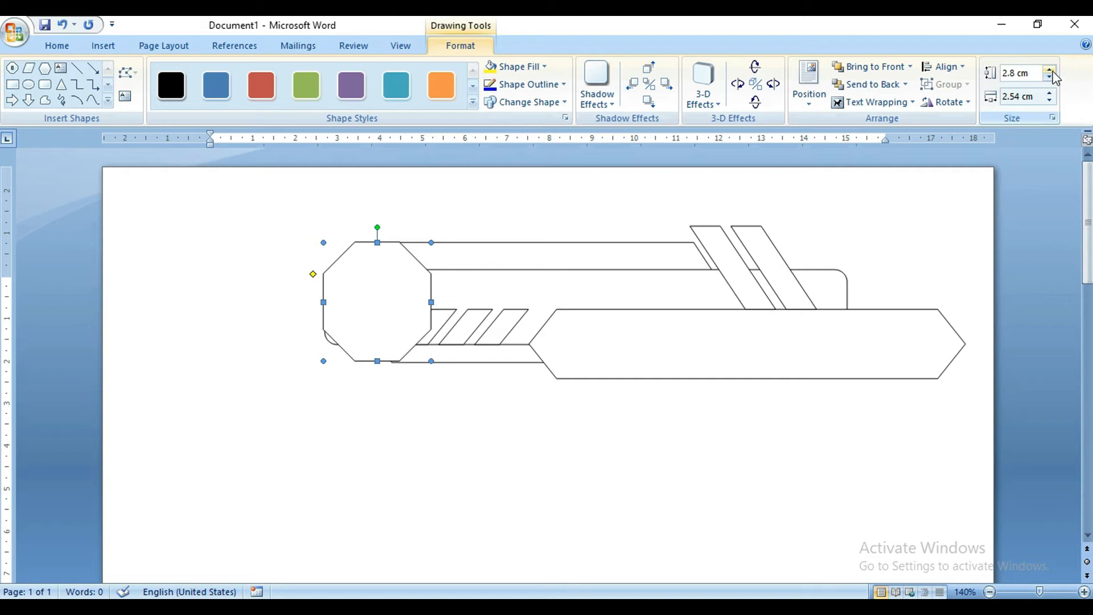
click(1053, 72)
click(1053, 72)
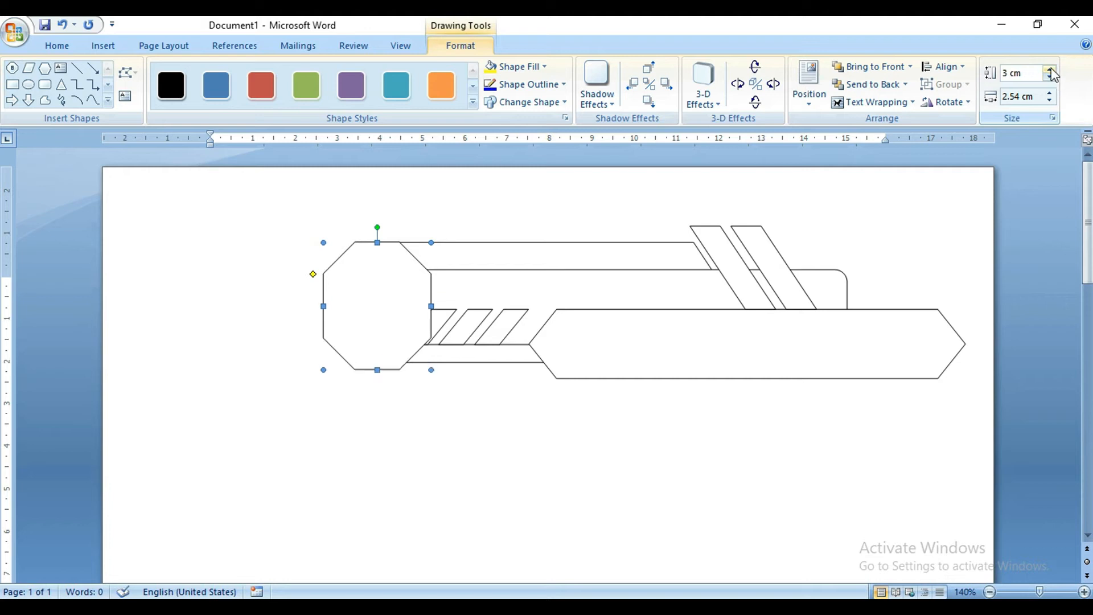
click(1053, 100)
click(1053, 100)
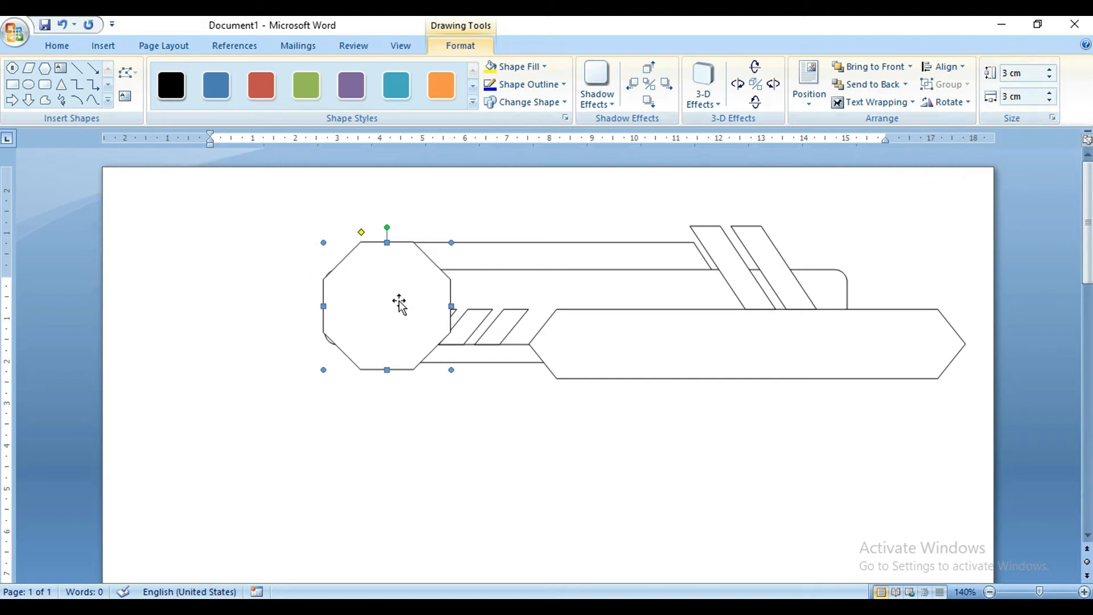
drag(385, 301, 308, 295)
drag(281, 415, 281, 415)
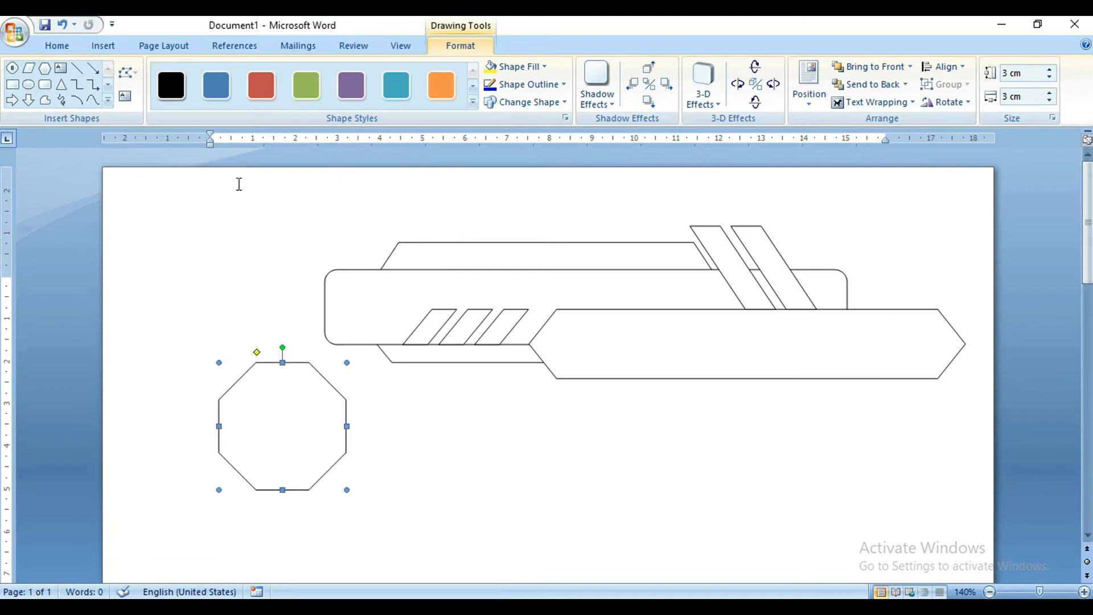
Group all the banner shapes except the octagon into one object
shift+click(896, 346)
shift+click(776, 274)
shift+click(825, 288)
shift+click(727, 254)
shift+click(622, 251)
shift+click(508, 326)
shift+click(476, 328)
shift+click(428, 331)
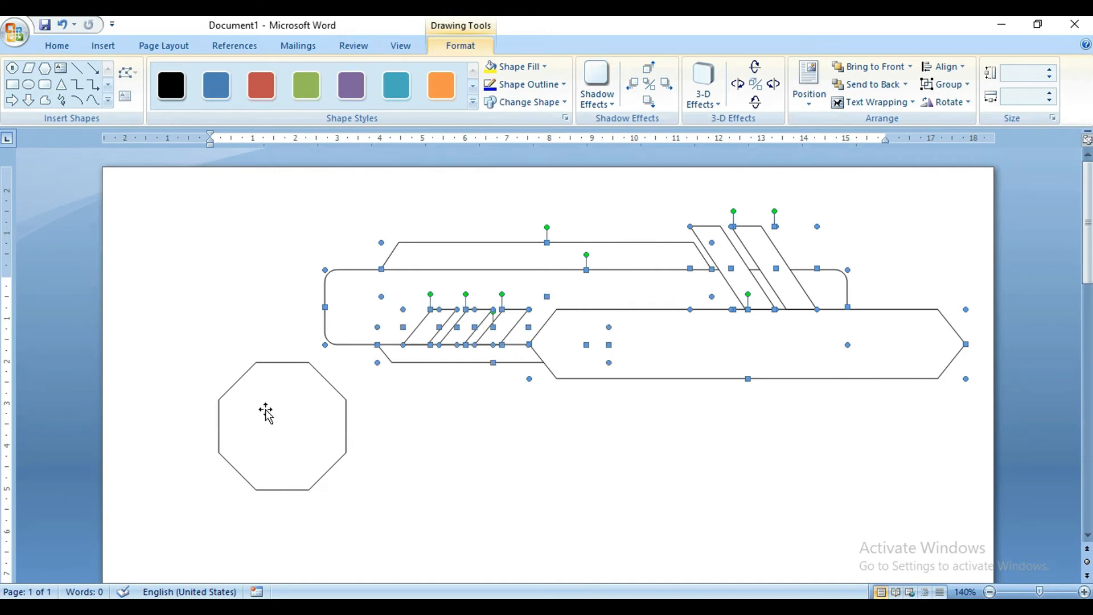
click(940, 90)
click(954, 103)
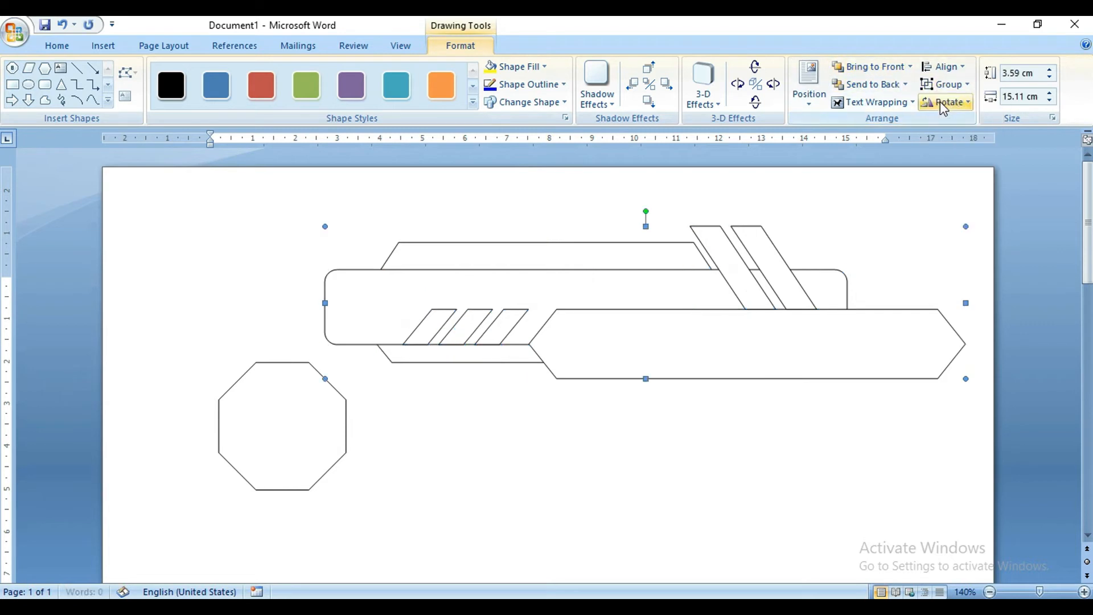
Align the octagon and the grouped banner to each other with Align Center and Align Middle
click(301, 481)
shift+click(431, 311)
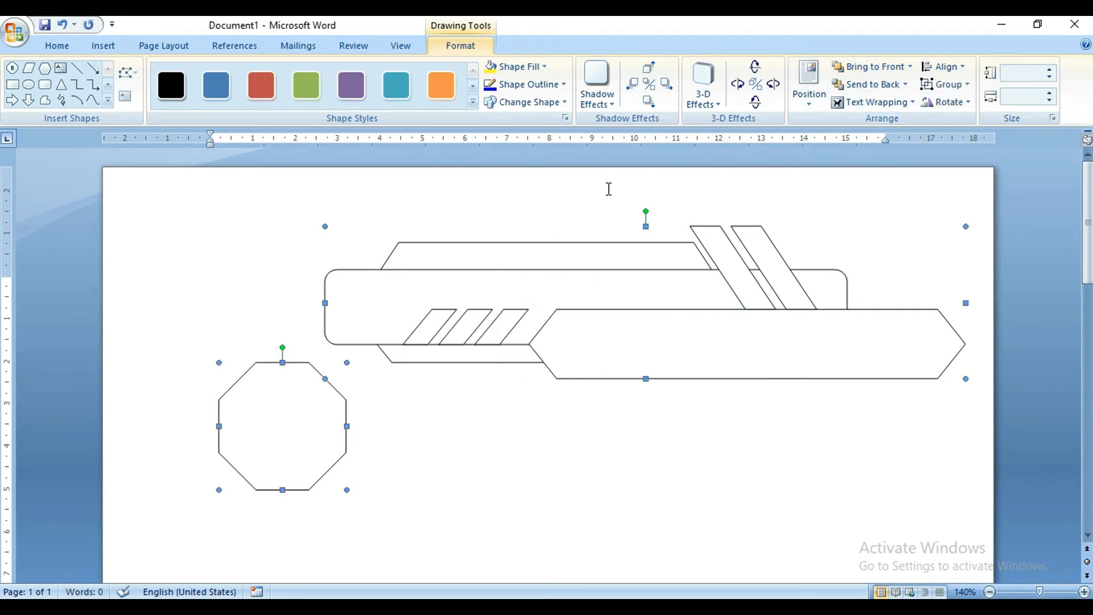
click(945, 66)
click(952, 105)
click(945, 66)
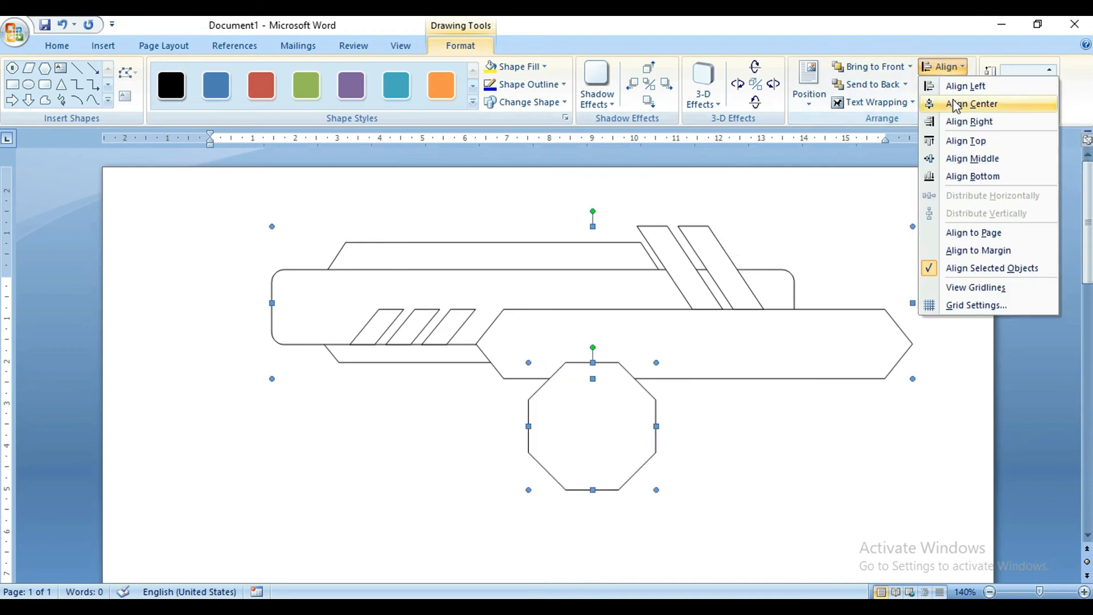
click(949, 158)
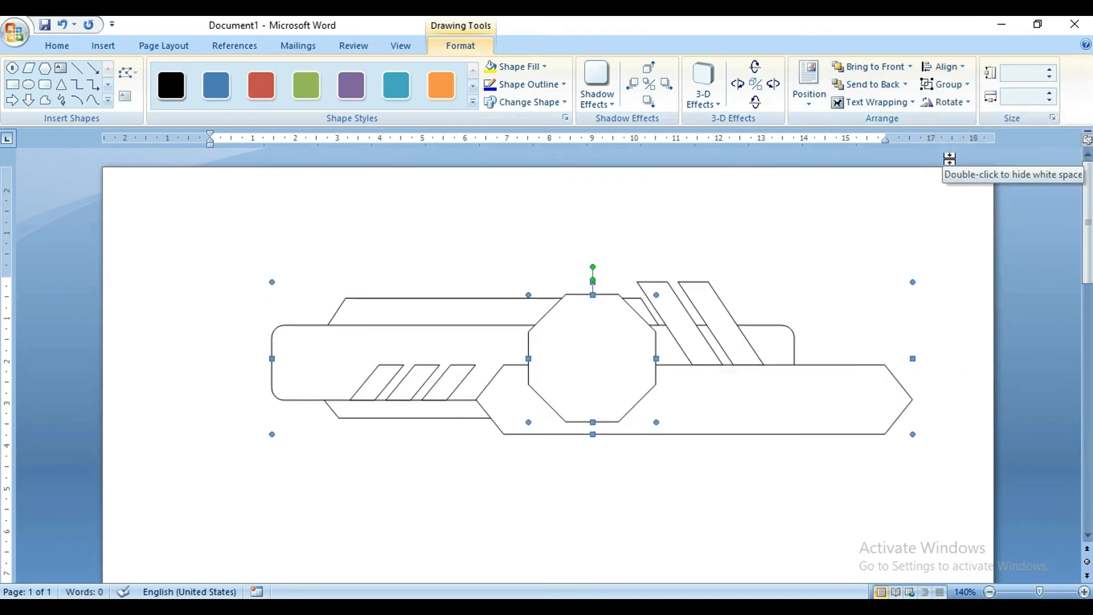
click(945, 67)
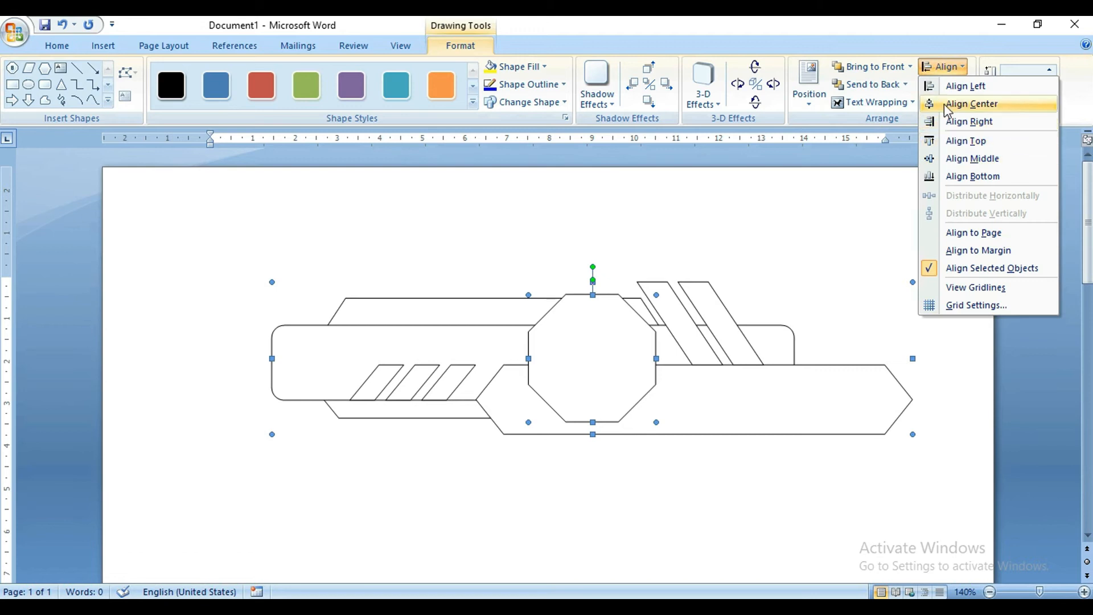
Align the octagon and the grouped banner with Align Left, and nudge the octagon left past the banner's left end
click(966, 86)
click(619, 200)
click(341, 389)
key(Left)
key(Left)
key(Left)
key(Left)
Nudge the grouped banner right by about 0.5 cm so the octagon overhangs its left end further
click(595, 413)
key(Right)
key(Right)
key(Right)
key(Right)
key(Right)
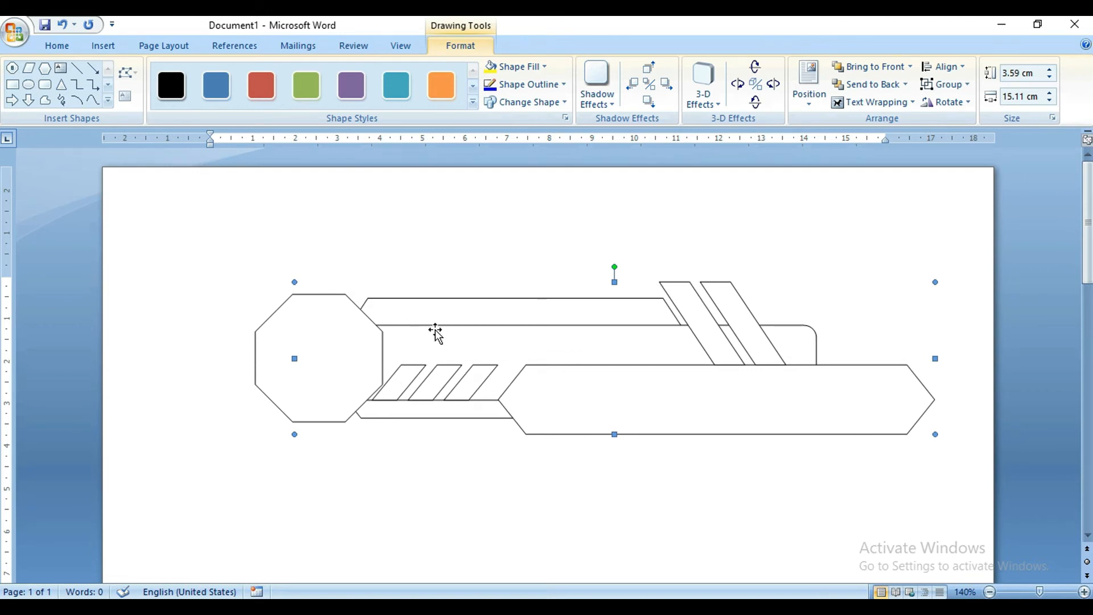
key(ctrl+Right)
key(ctrl+Right)
Ungroup the banner into its separate shapes
click(430, 267)
click(473, 384)
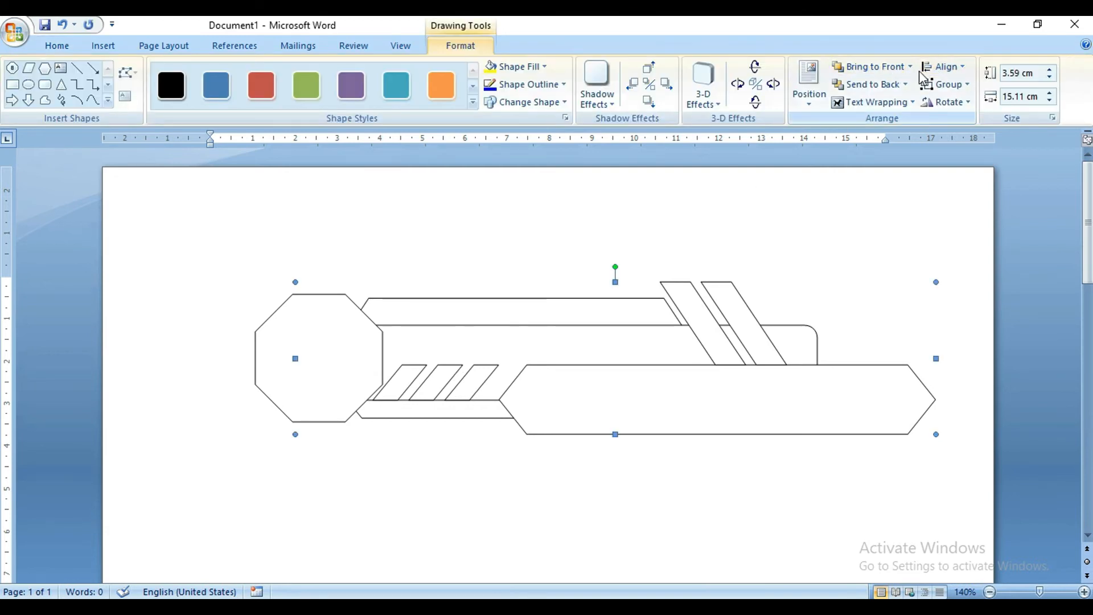
click(944, 84)
click(963, 140)
click(558, 456)
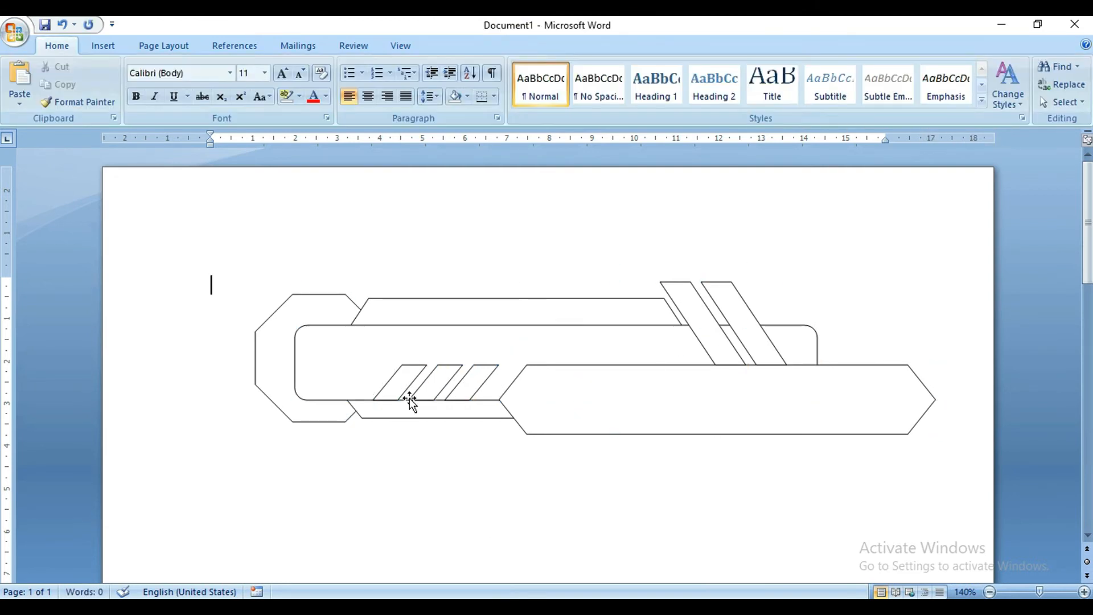
Move the three small parallelograms toward the lower-right hexagon and space them out with wider gaps
drag(473, 388, 401, 389)
click(437, 389)
click(300, 485)
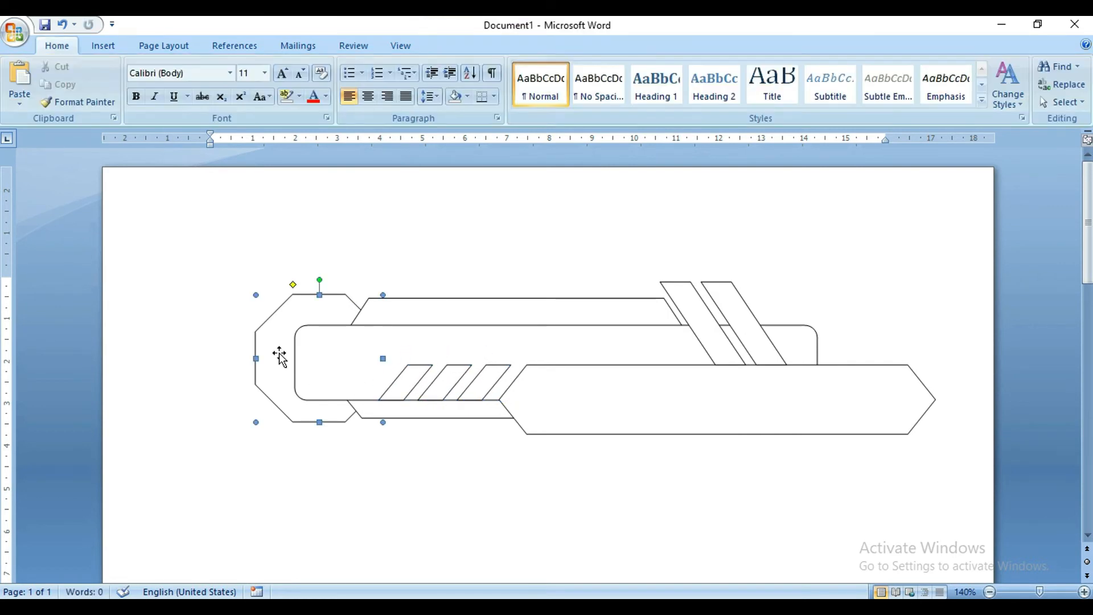
Move the upper hexagon and the thin lower hexagon left so their left ends sit within the octagon area
click(367, 318)
drag(352, 323, 324, 324)
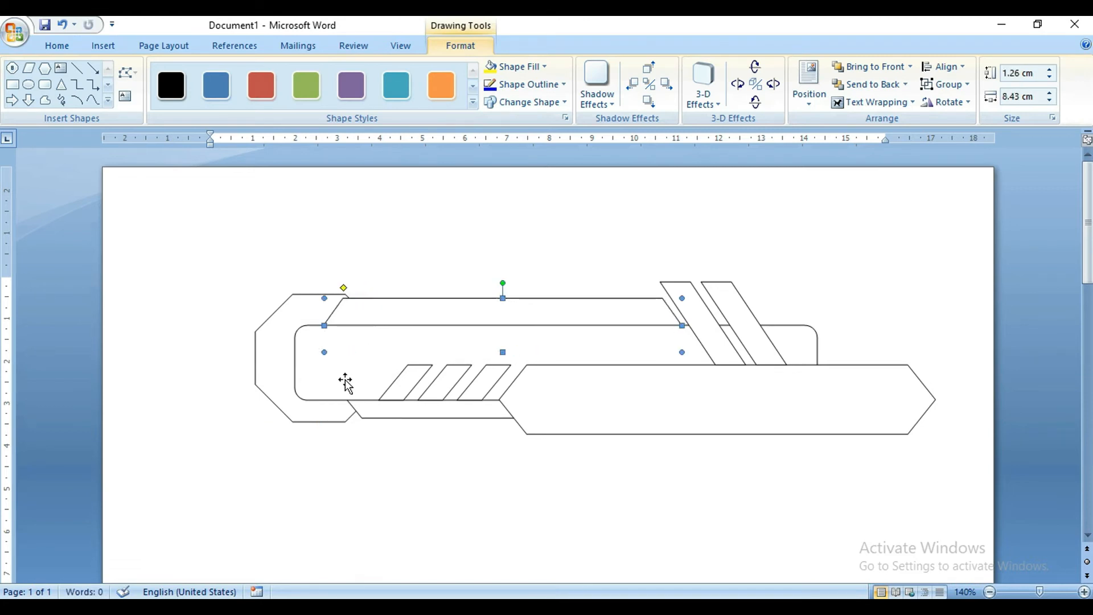
drag(370, 411, 350, 402)
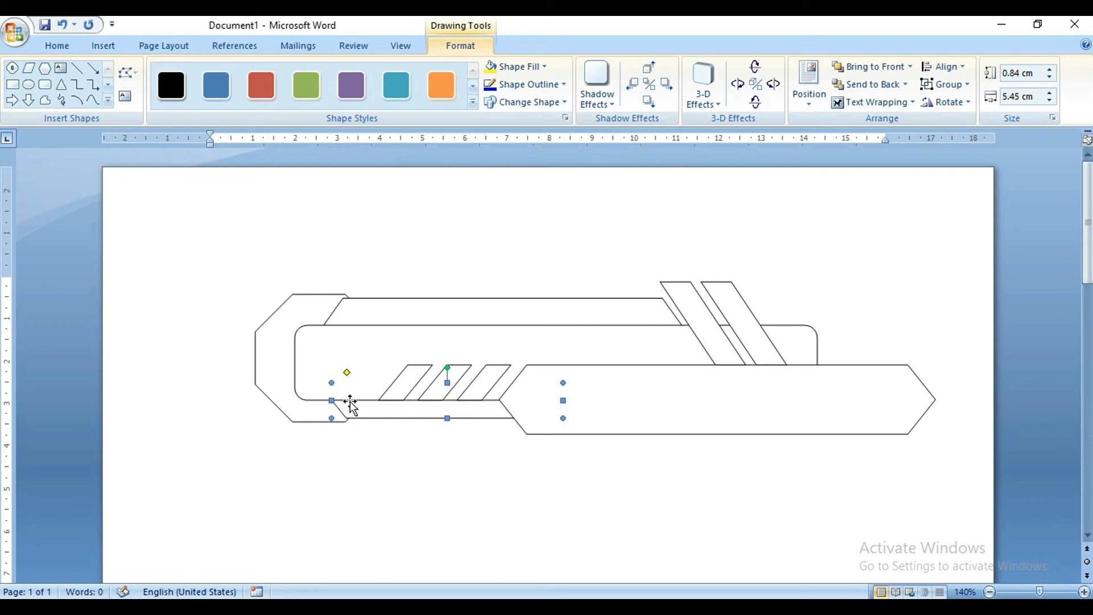
Bring the octagon to the front and space the three small parallelograms closer together, clear of its right edge
click(284, 378)
click(872, 69)
click(486, 217)
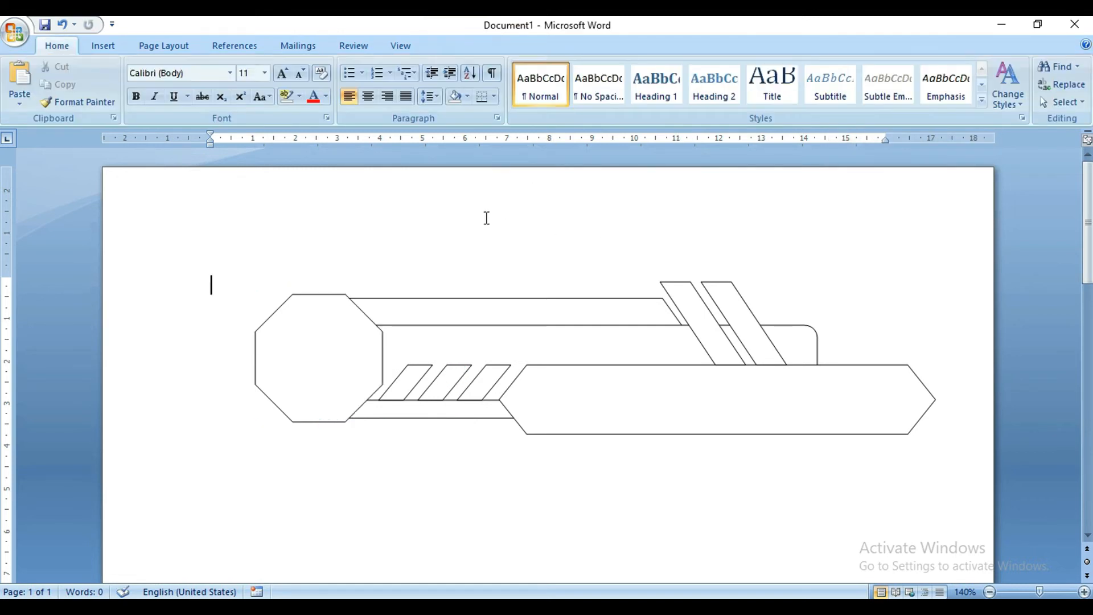
drag(480, 389, 417, 385)
click(410, 468)
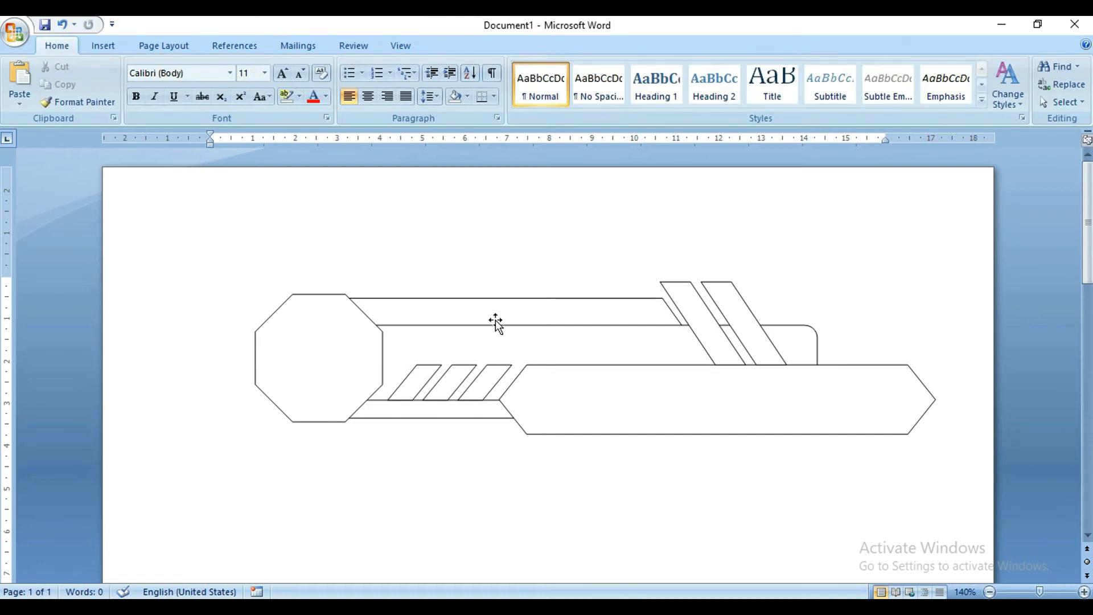
Group the rounded rectangle, the hexagons and all parallelograms into one banner object, leaving out the octagon
click(487, 305)
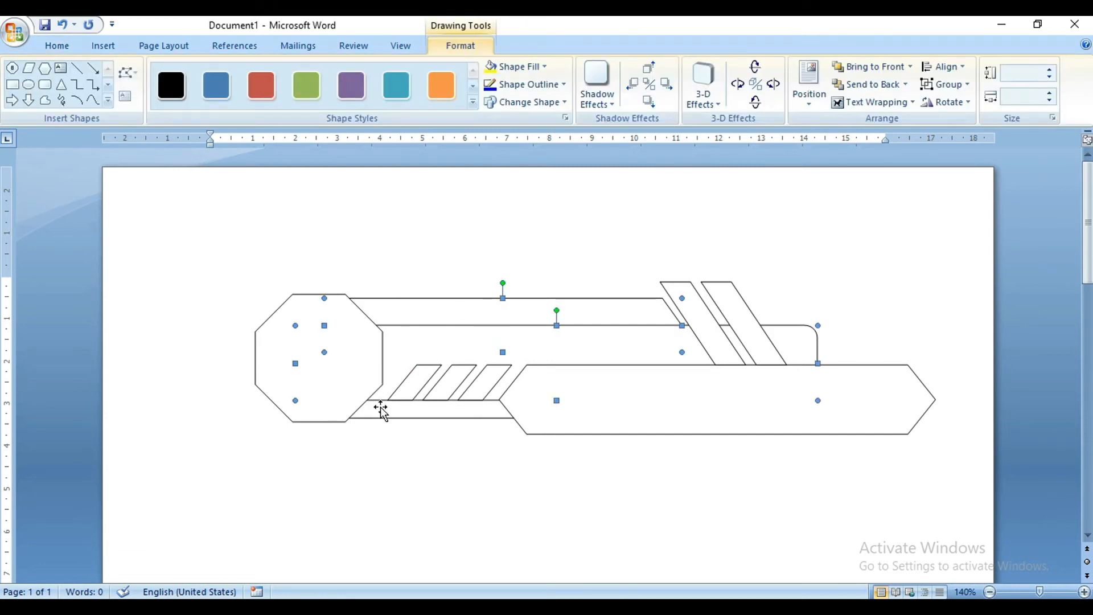
shift+click(416, 382)
shift+click(466, 381)
shift+click(492, 383)
shift+click(632, 396)
shift+click(695, 297)
shift+click(773, 358)
click(945, 83)
click(952, 106)
Duplicate the 3 cm octagon and nudge the copy onto the original
click(339, 326)
key(Down)
key(Left)
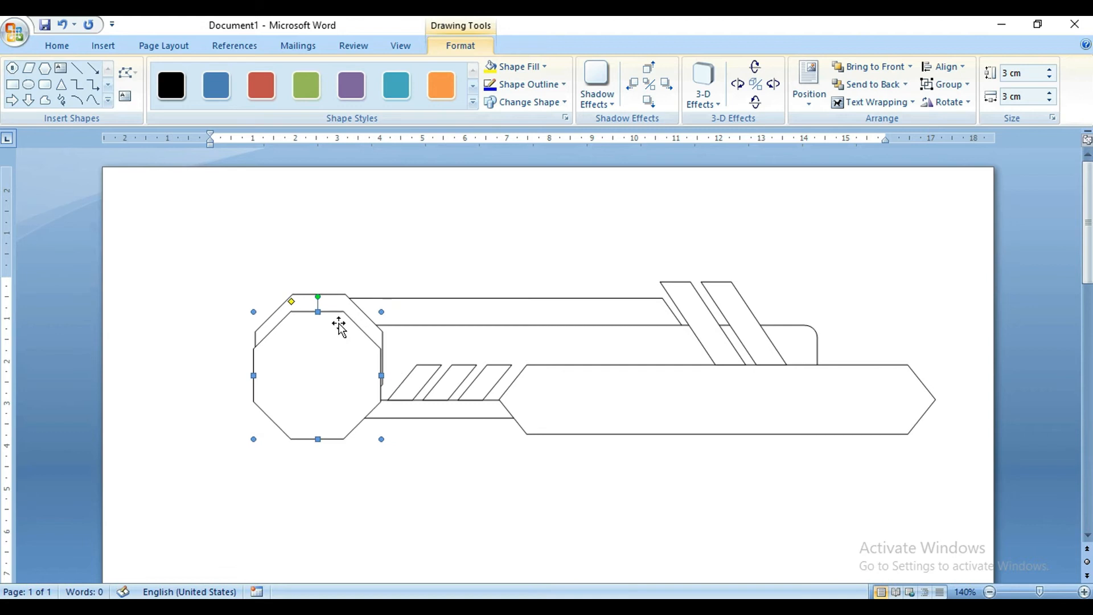
key(Up)
key(Up)
key(Up)
key(Right)
key(Right)
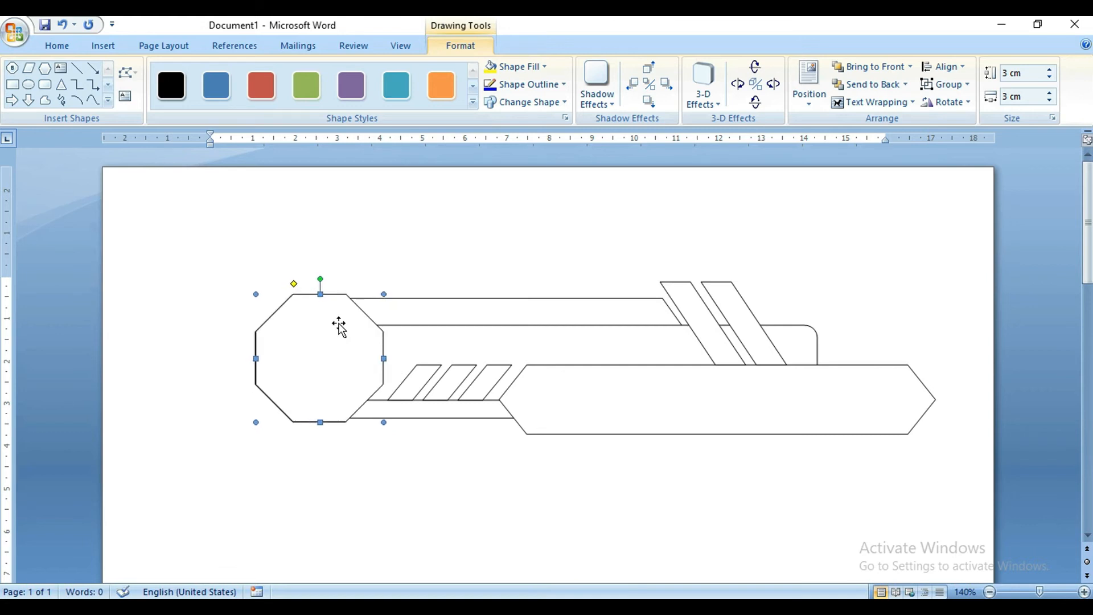
Offset the octagon copy down and right, and align both octagons to each other with Align Center and Align Middle
click(235, 341)
ctrl+drag(332, 356, 415, 420)
shift+click(288, 356)
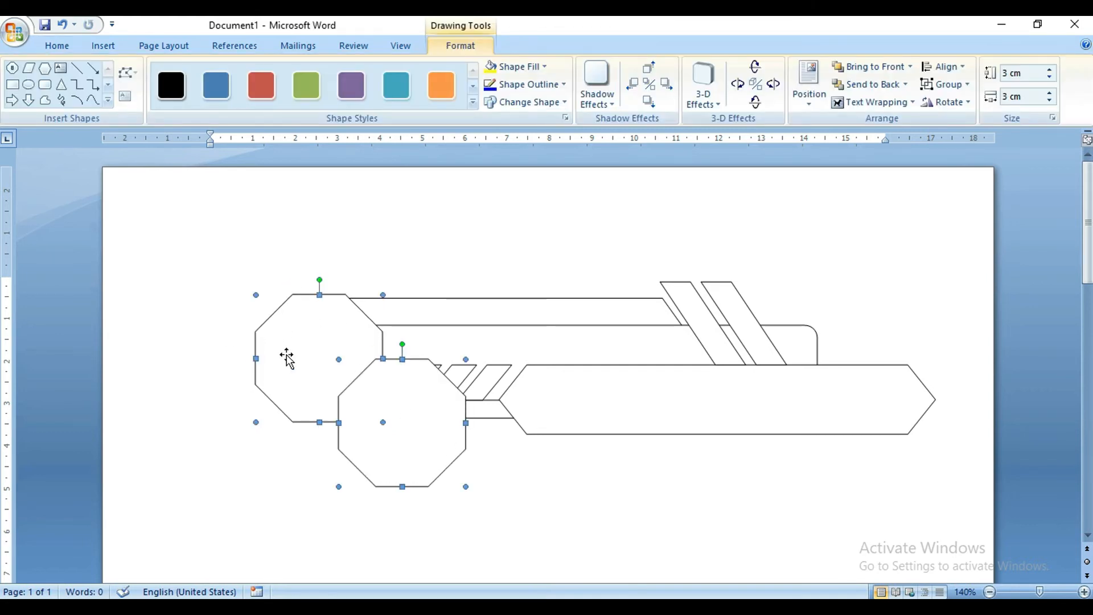
click(942, 66)
click(972, 104)
click(947, 67)
click(953, 158)
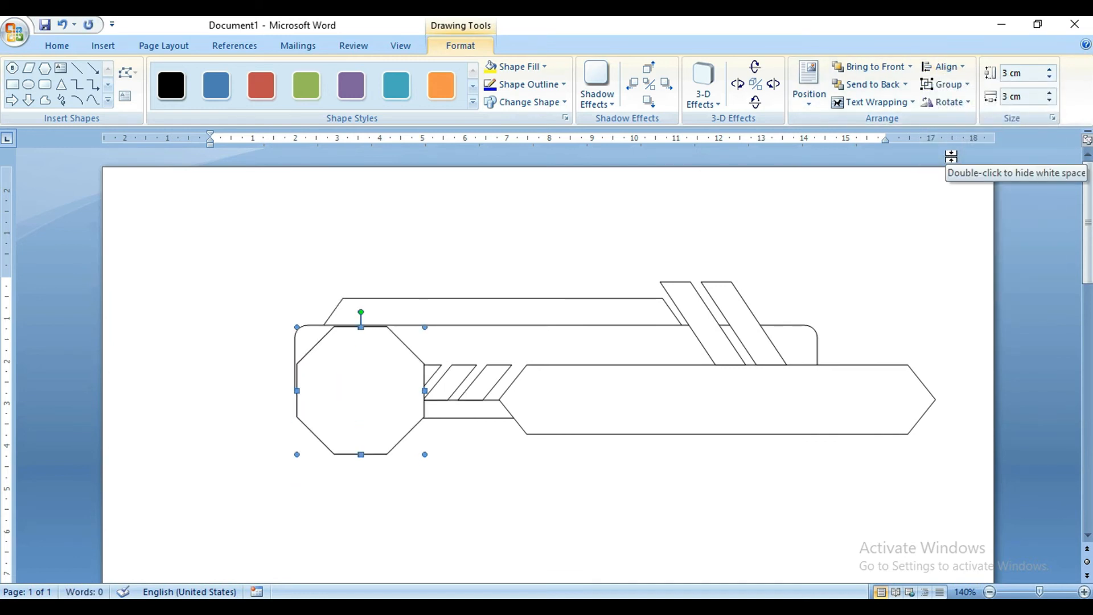
Reduce the front octagon to about 2.5 by 2.5 cm
click(617, 541)
click(348, 364)
click(1049, 76)
click(1049, 77)
click(1049, 77)
click(1049, 77)
click(1049, 77)
click(1050, 100)
click(1049, 100)
click(1050, 101)
click(1050, 102)
click(1050, 103)
Center the smaller octagon in the larger one with Align Center and Align Middle, and group the two octagons
shift+click(418, 403)
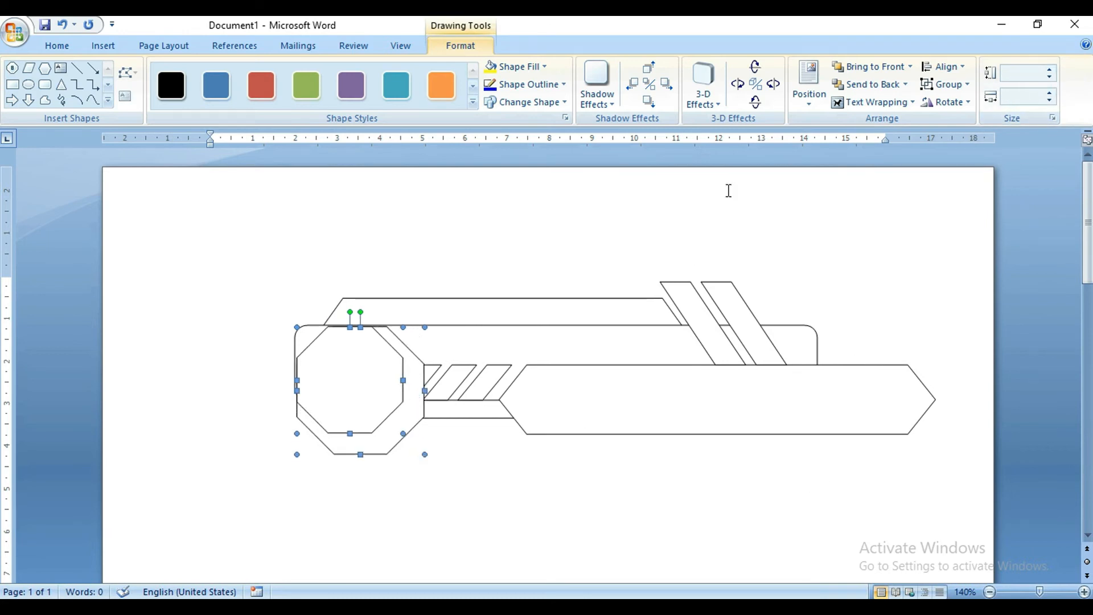
click(944, 67)
click(972, 102)
click(944, 67)
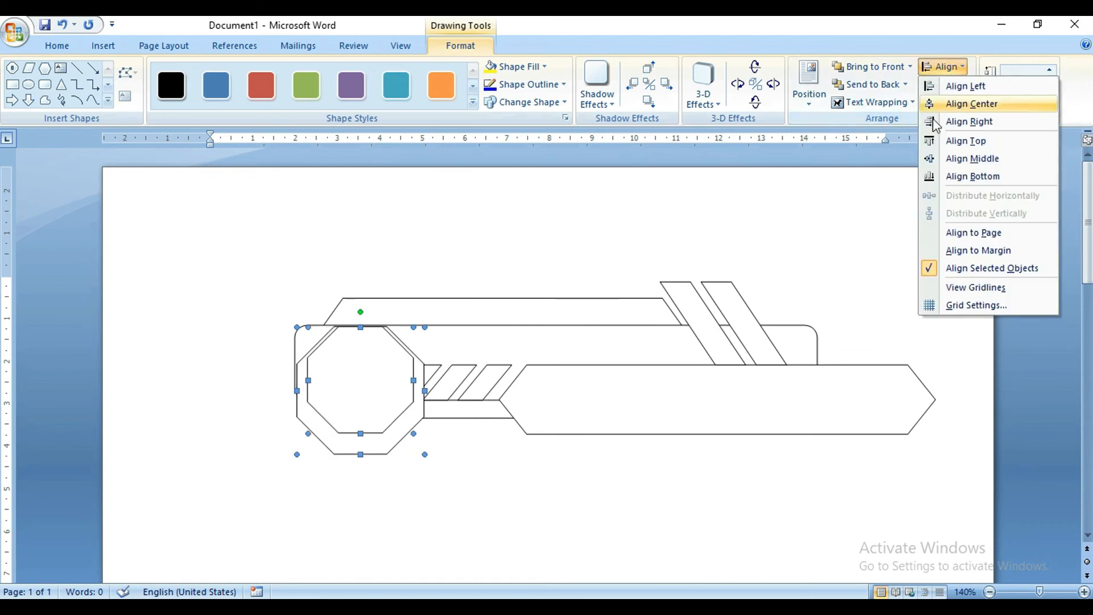
click(969, 157)
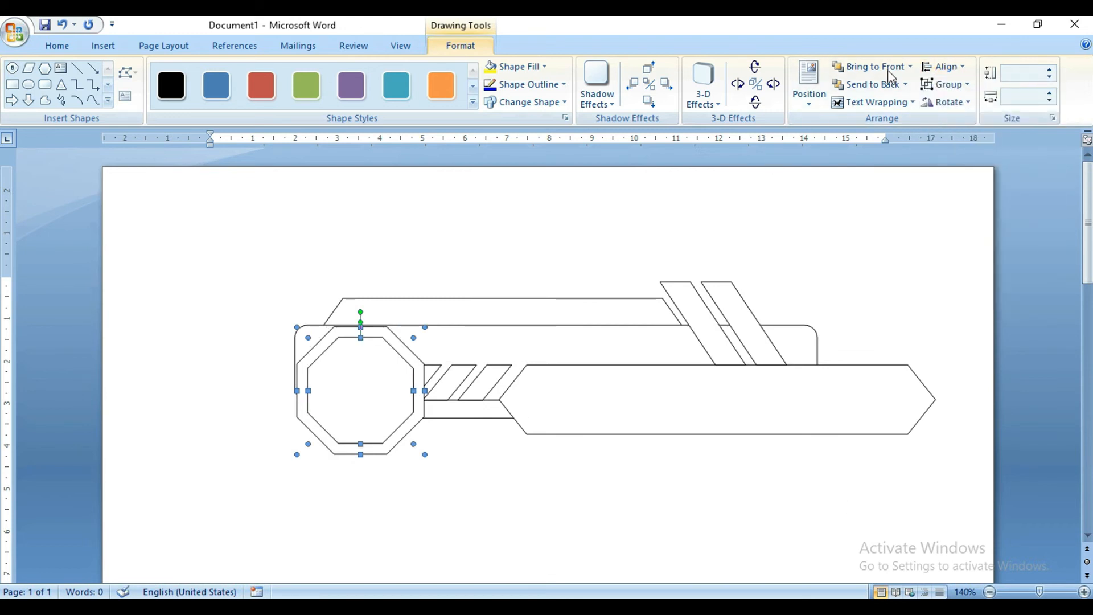
click(944, 84)
click(957, 102)
Align the octagon group to the banner group with Align Middle and Align Left
shift+click(516, 360)
click(944, 66)
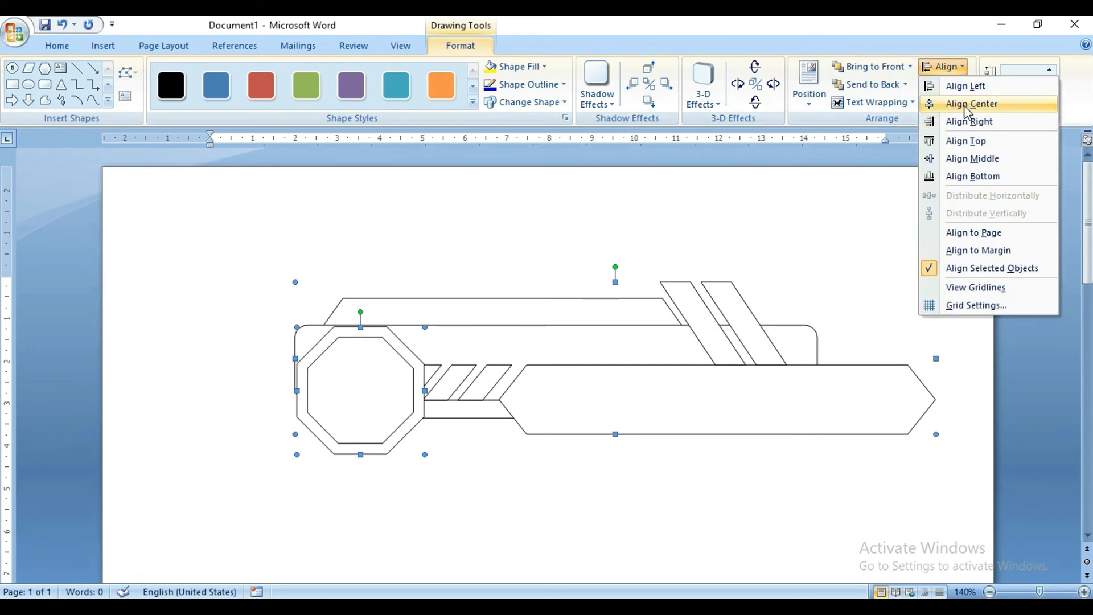
click(970, 103)
click(944, 67)
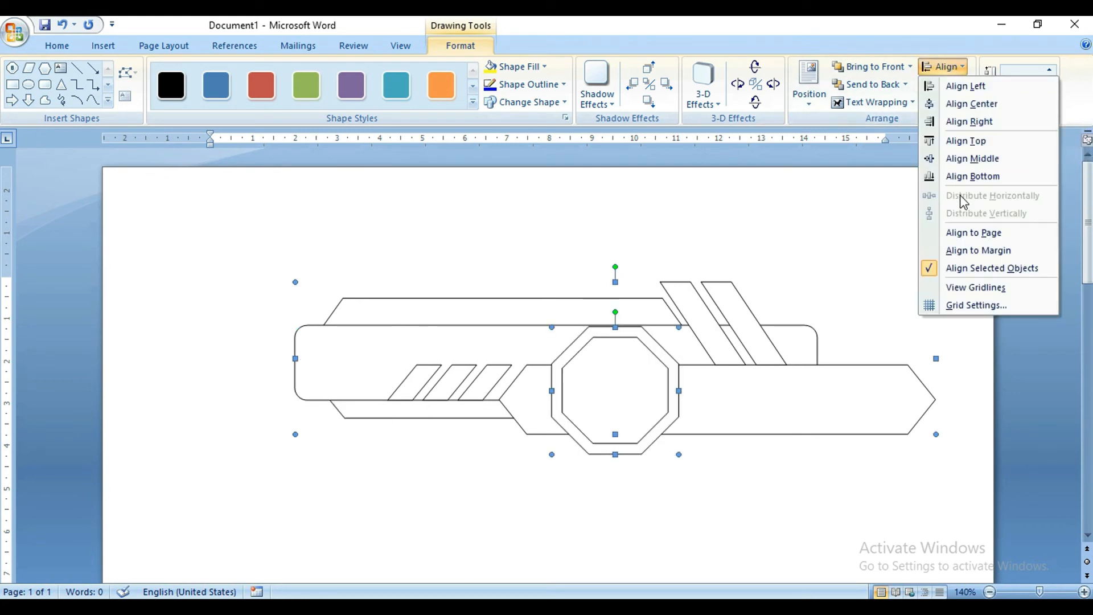
click(962, 159)
click(944, 67)
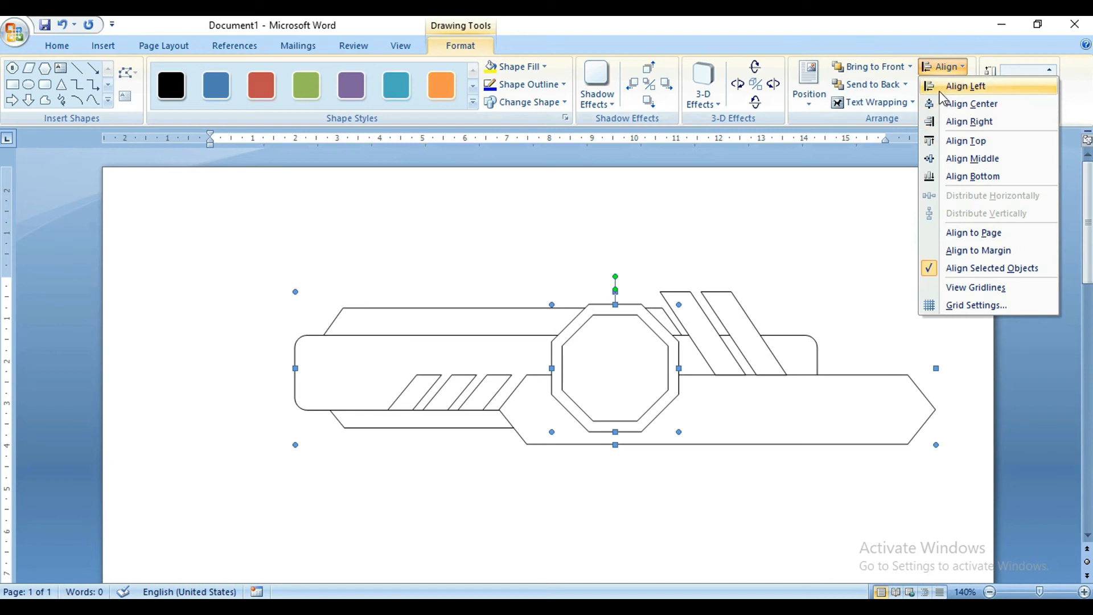
click(946, 86)
click(707, 195)
Nudge the octagon group left by about 0.8 cm so it extends beyond the banner's left end
click(345, 371)
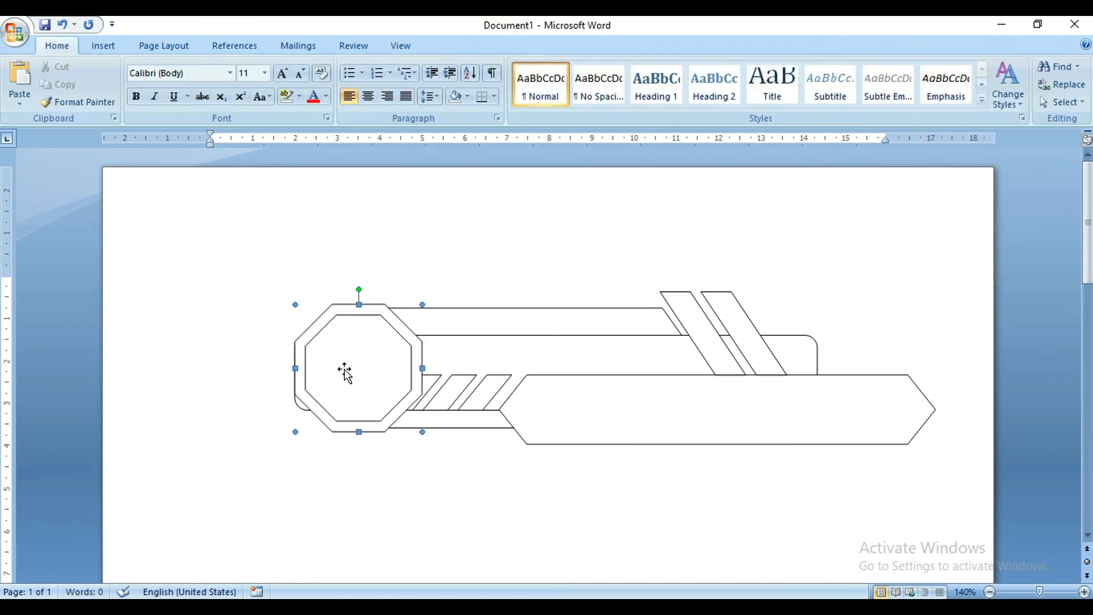
key(Left)
key(Left)
key(Left)
key(Left)
key(Left)
key(Left)
key(Left)
key(Left)
key(Left)
click(179, 337)
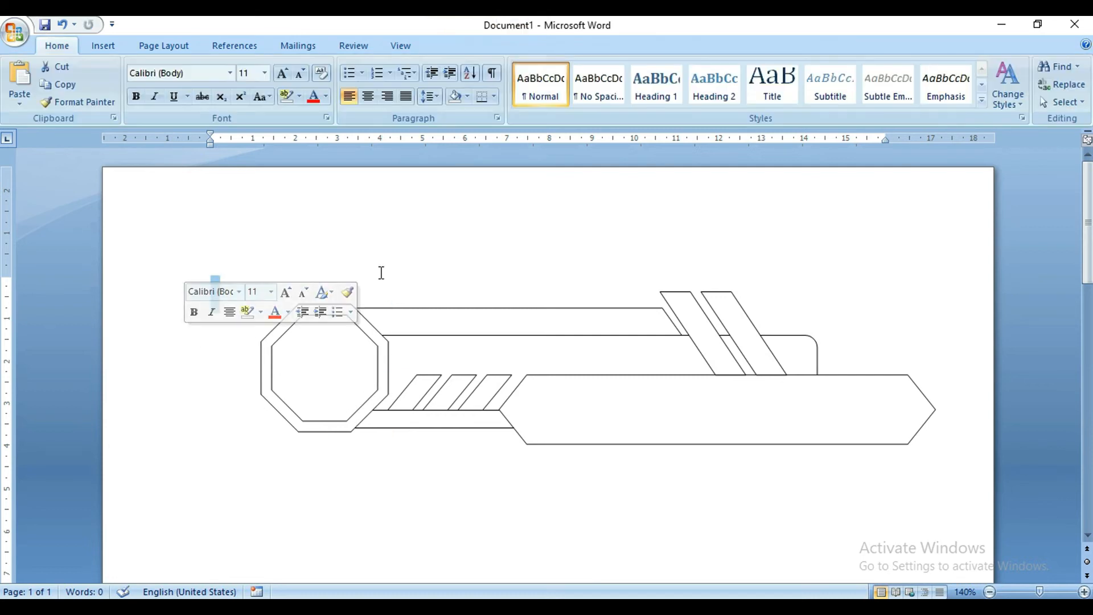
Group the octagon group and the banner group into one object
click(328, 347)
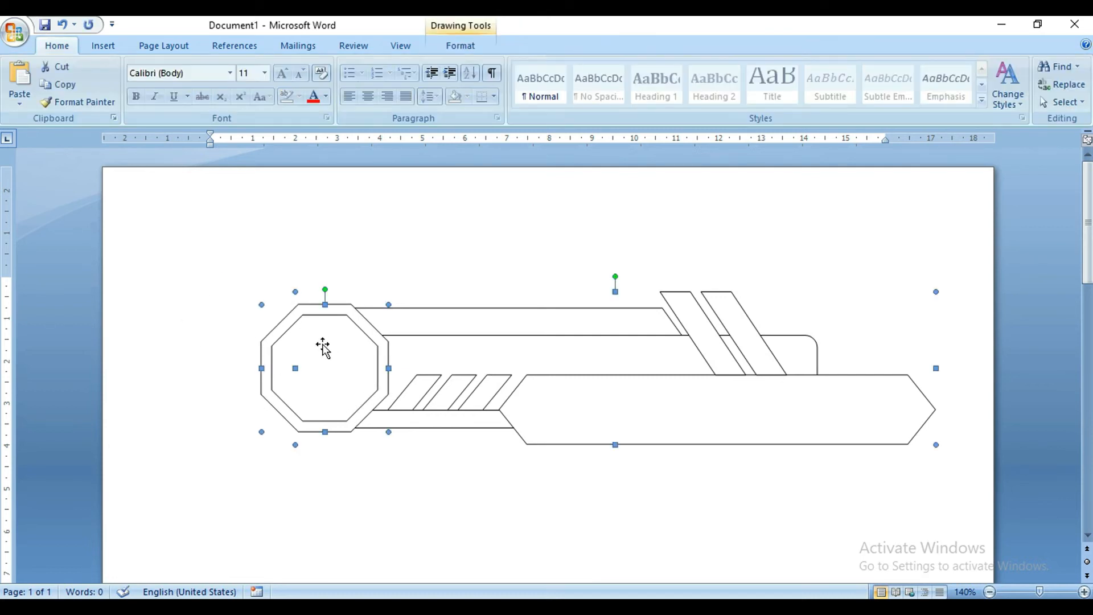
click(456, 45)
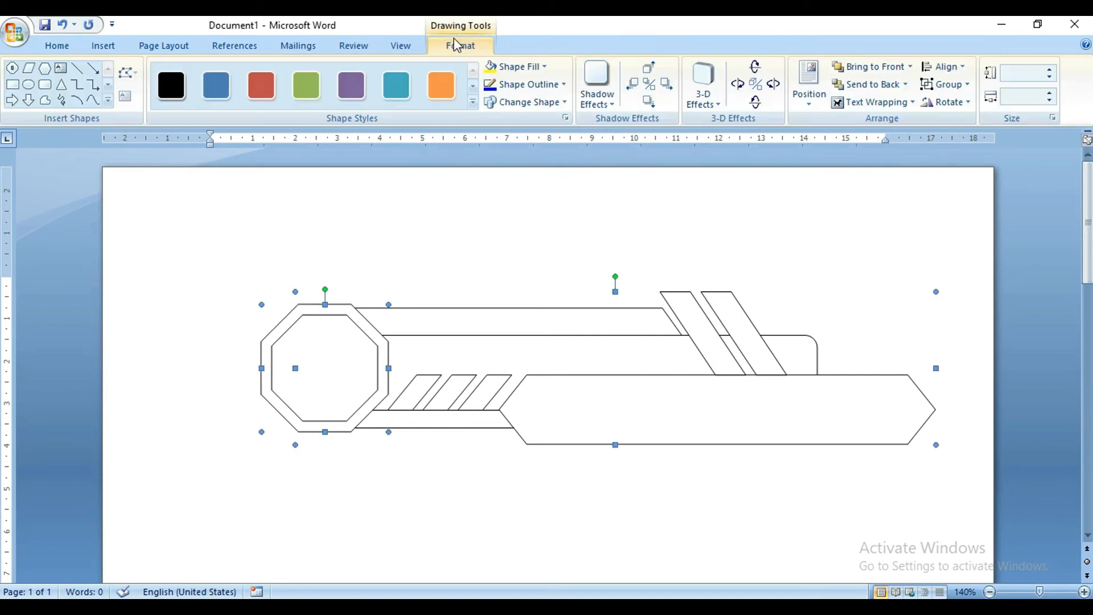
click(528, 84)
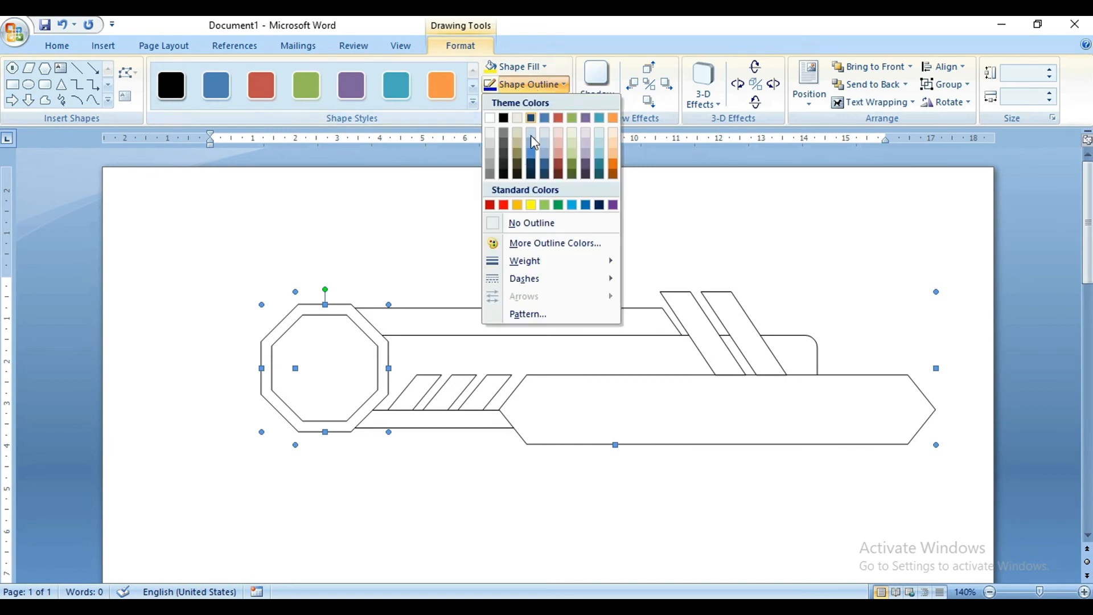
click(946, 84)
click(946, 106)
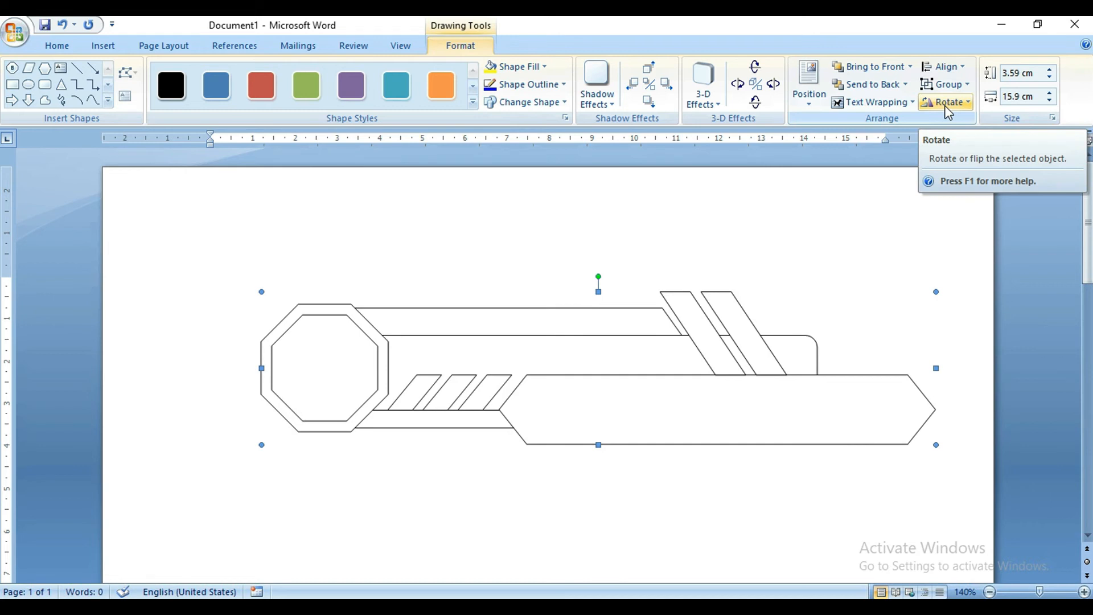
click(754, 203)
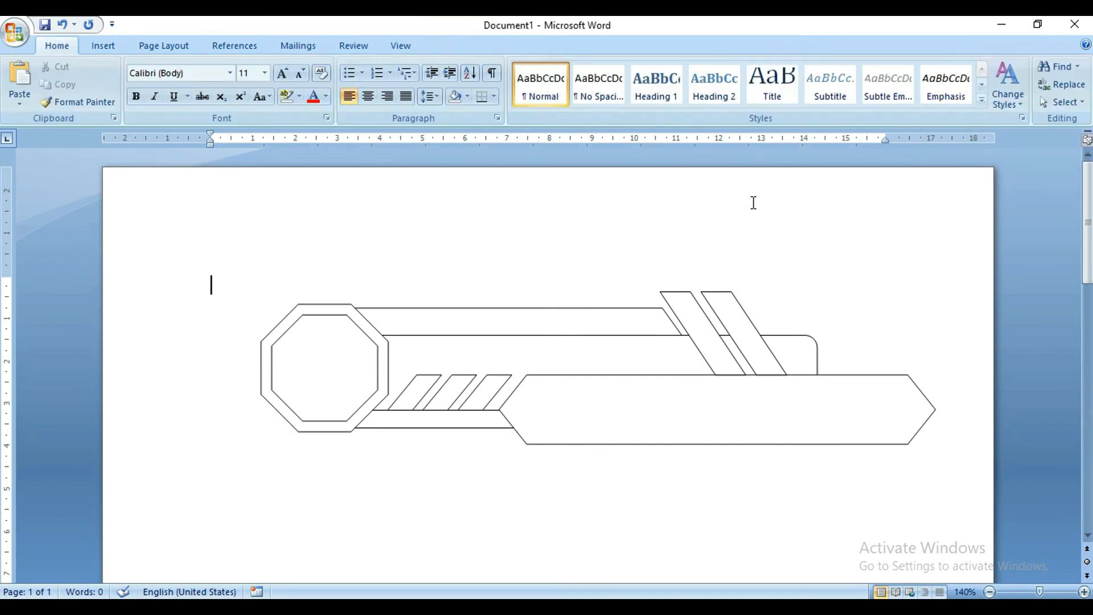
Select the upper hexagon and the two large slanted parallelograms inside the grouped banner
click(620, 322)
click(695, 336)
shift+click(717, 344)
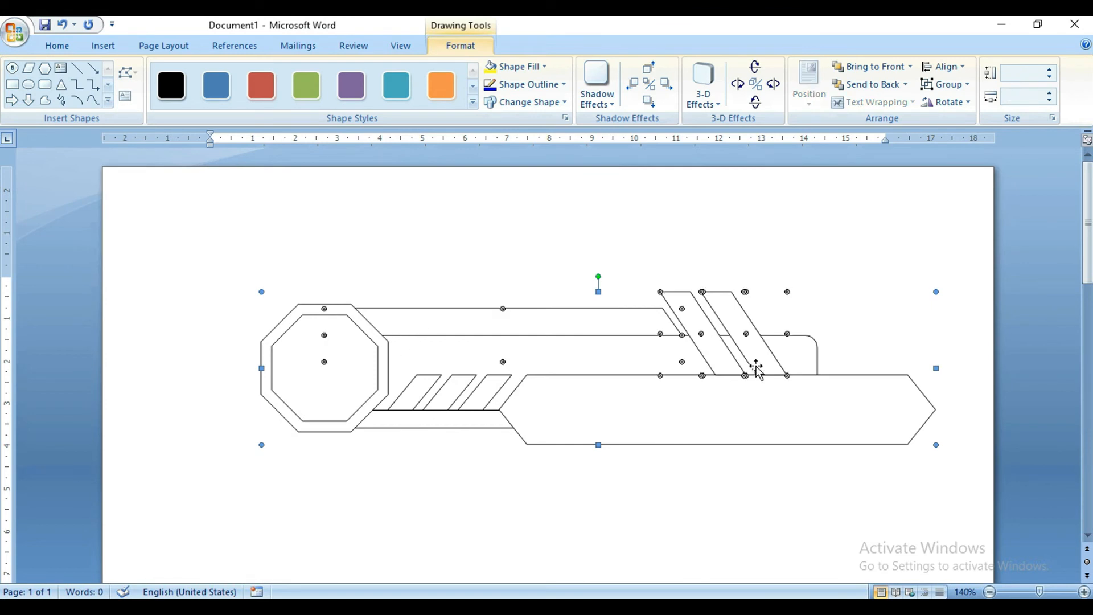
click(473, 86)
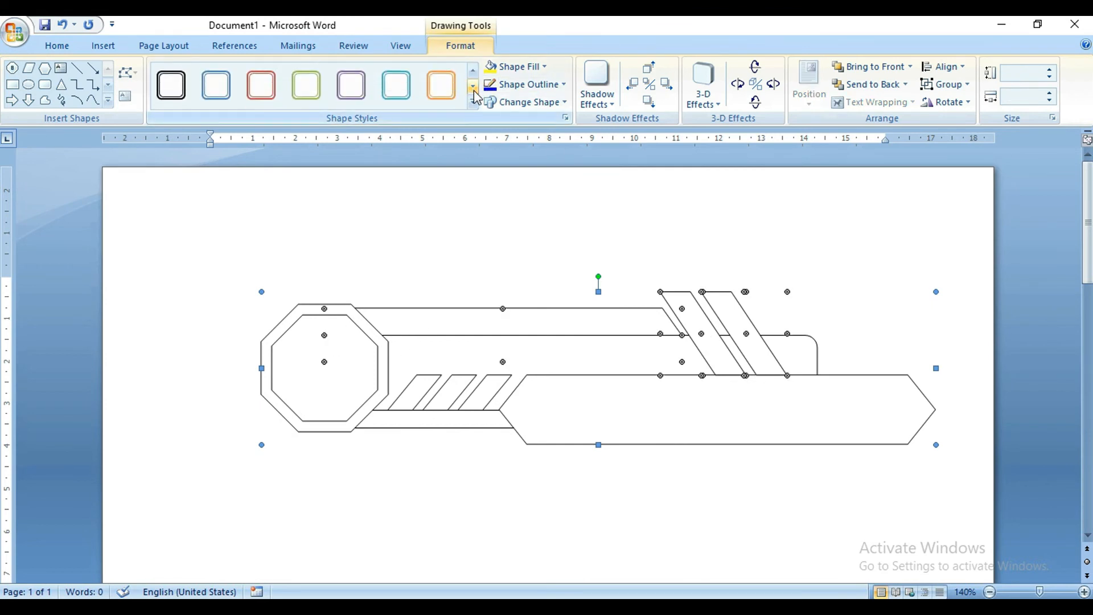
click(473, 88)
click(473, 104)
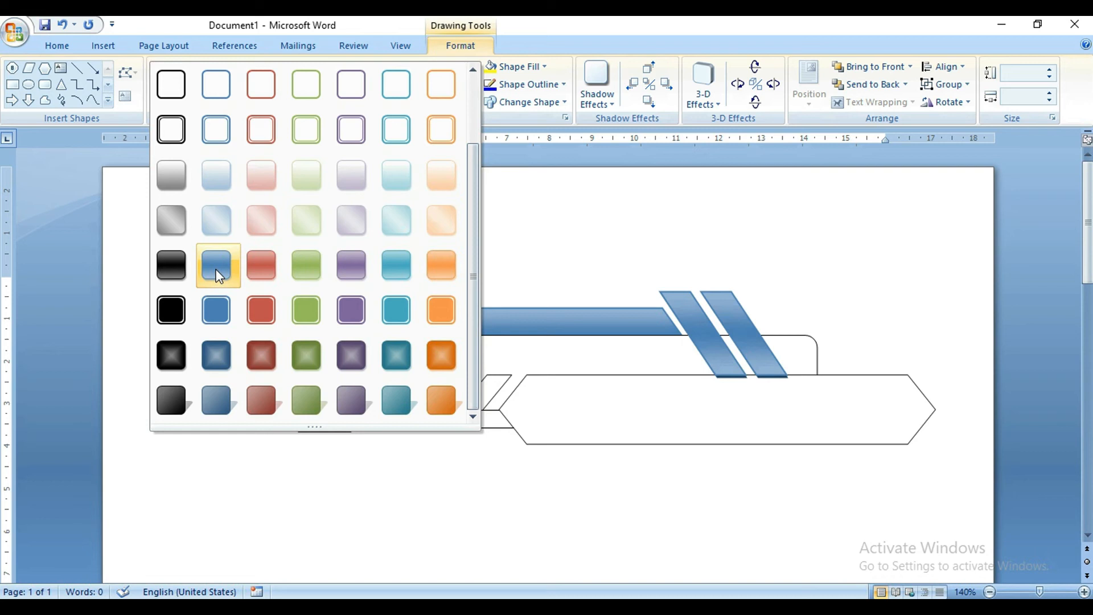
click(525, 194)
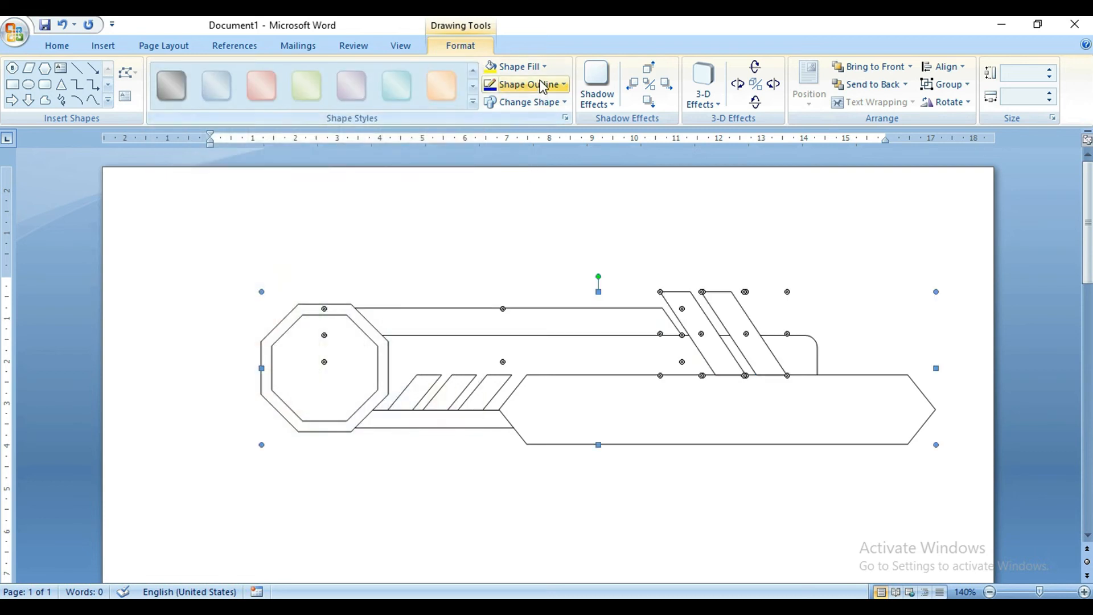
Fill the upper hexagon and the two large parallelograms with the blue theme color and a dark From Center gradient
click(520, 66)
click(543, 100)
click(520, 66)
mouse_move(548, 263)
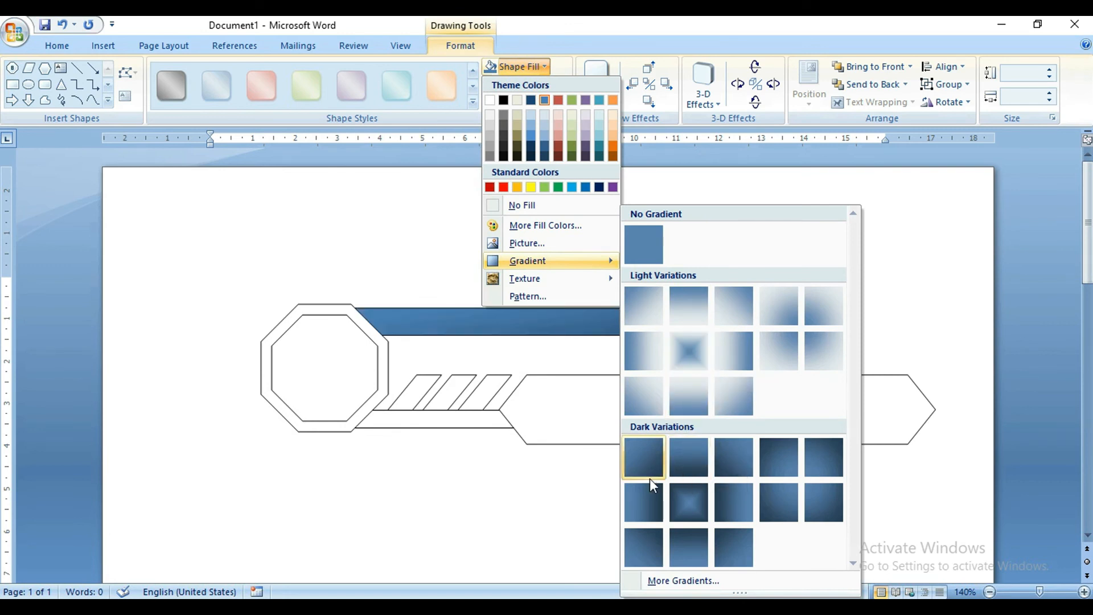
click(690, 499)
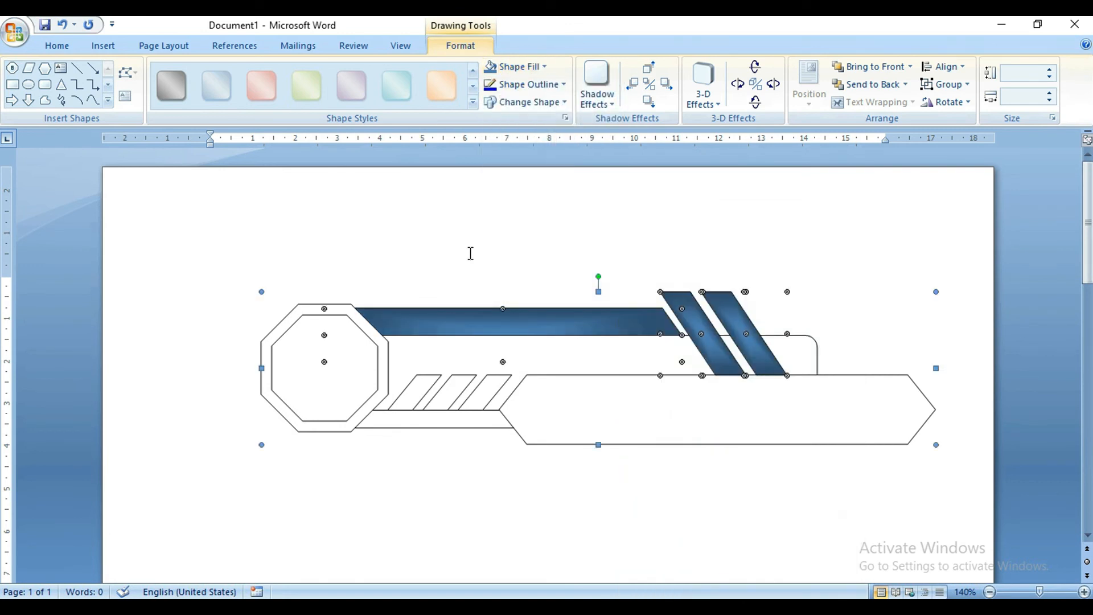
Fill the upper hexagon and two large parallelograms with standard Blue and a light diagonal gradient that darkens toward the upper right
click(516, 67)
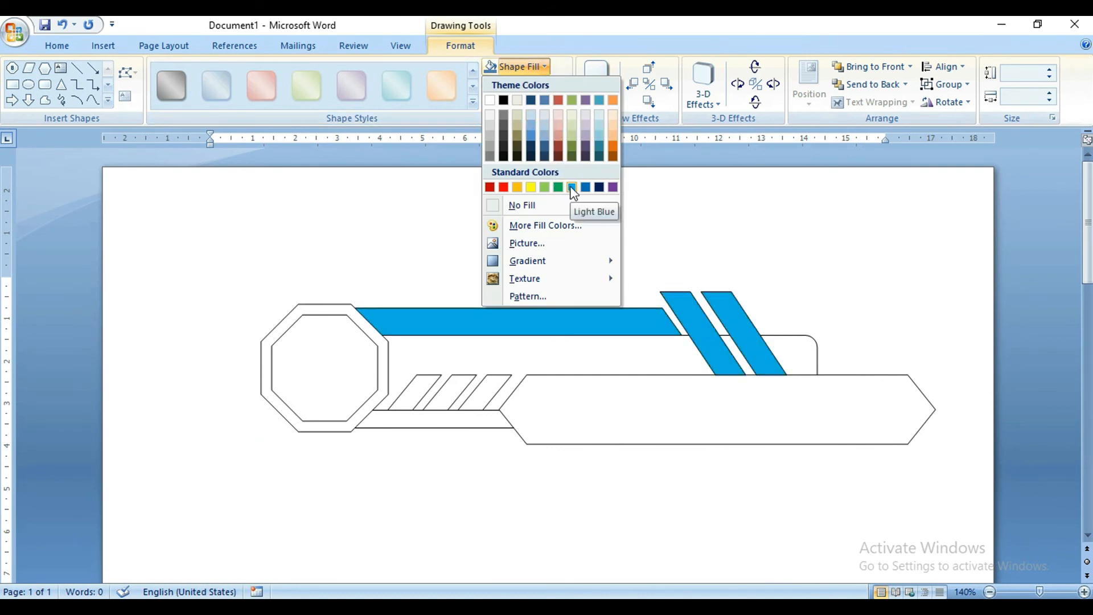
click(585, 187)
click(518, 66)
mouse_move(552, 262)
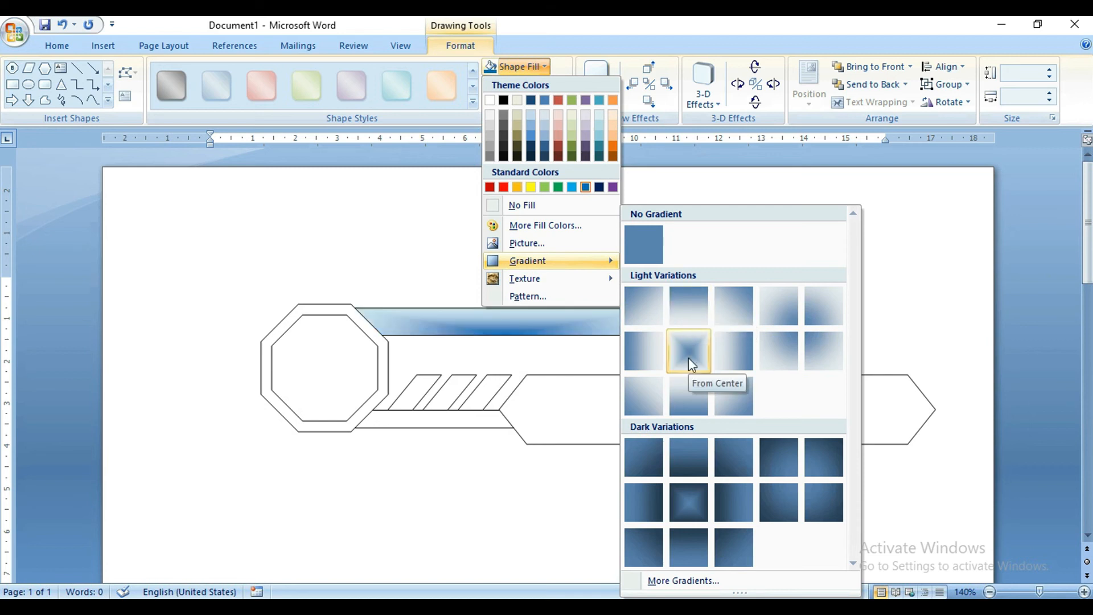
click(732, 302)
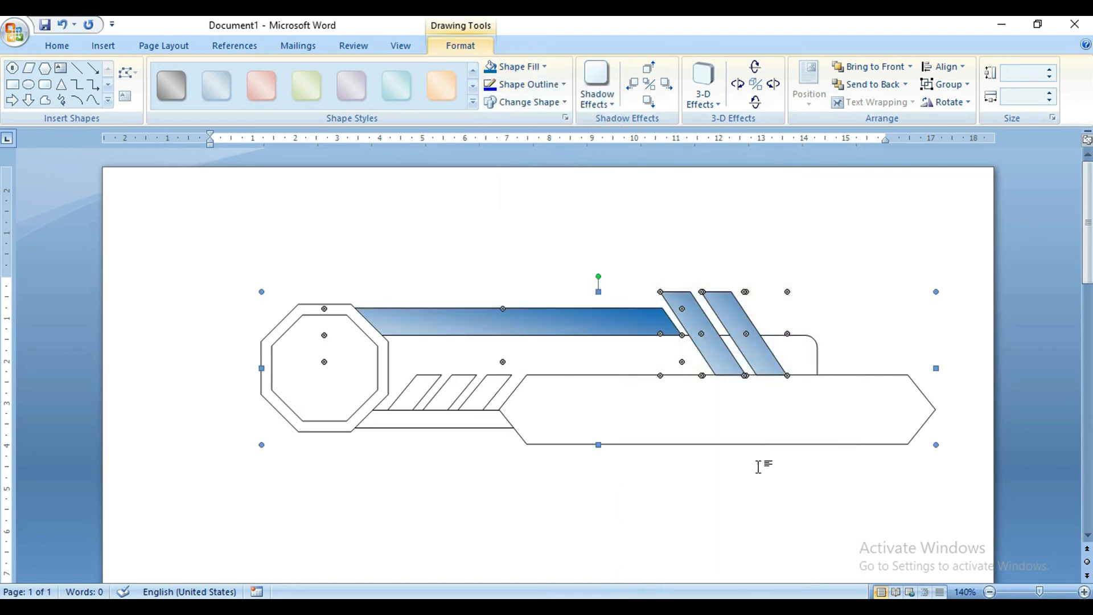
Fill the outer octagon, rounded rectangle and lower strip with black and a light gradient fading from dark left to light right
click(552, 357)
shift+click(445, 426)
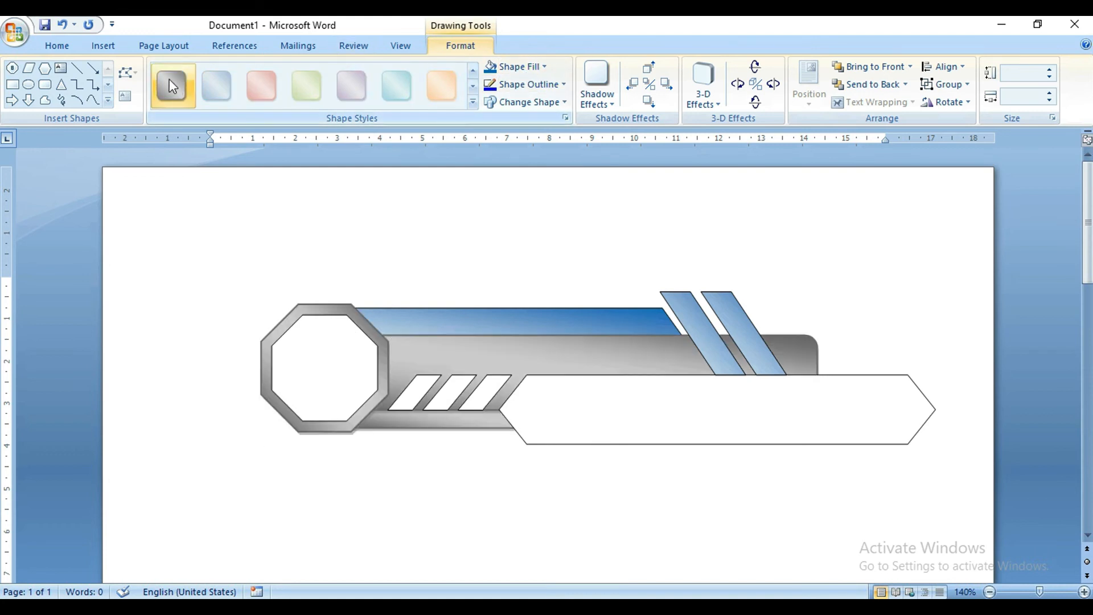
click(518, 67)
click(504, 100)
click(518, 66)
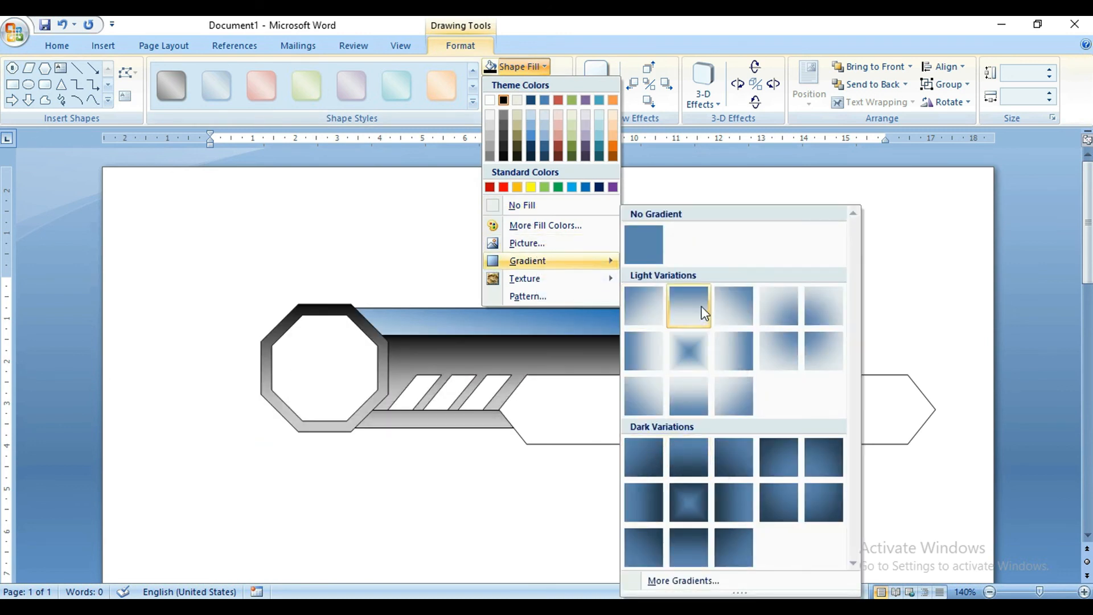
click(635, 352)
click(410, 462)
Fill the three small slanted parallelograms inside the banner with solid black
click(451, 397)
click(412, 392)
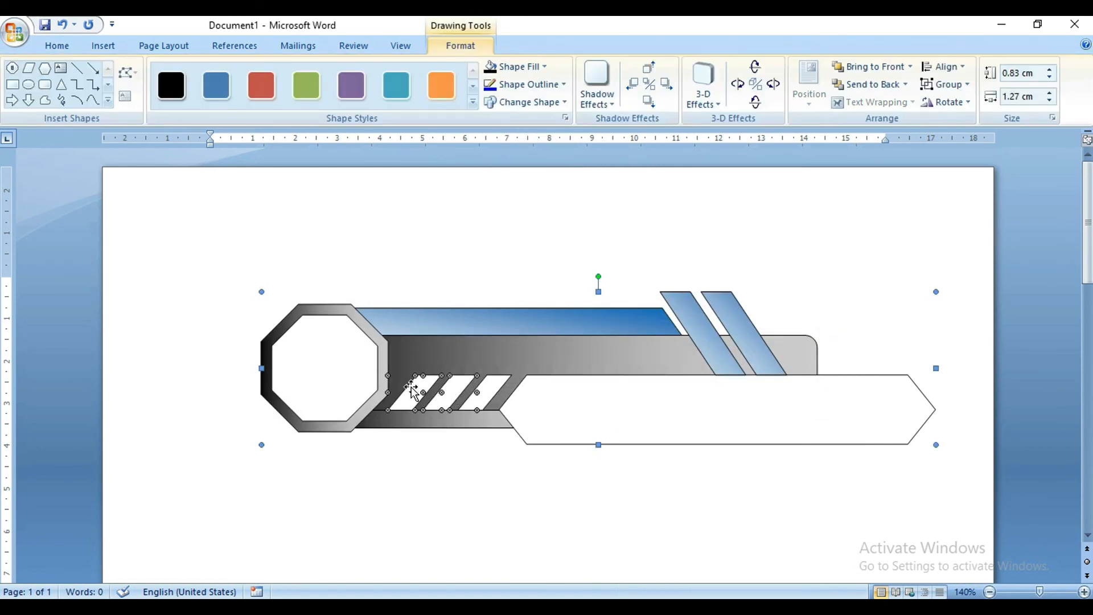
click(493, 67)
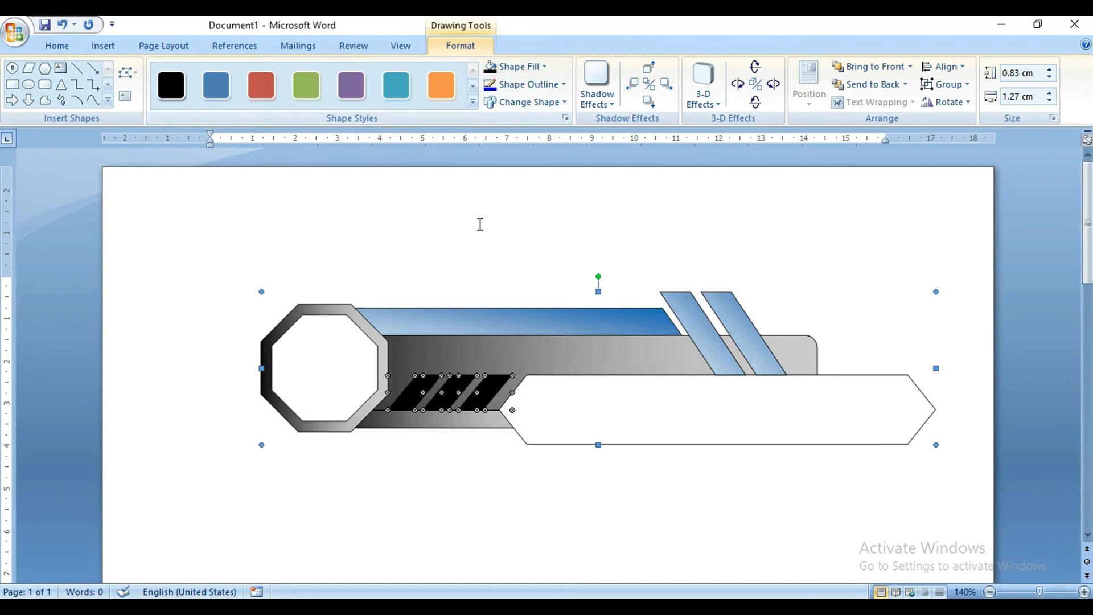
click(648, 456)
Select the large lower hexagon and try the darkest gray shade of the white theme color as its fill
click(649, 415)
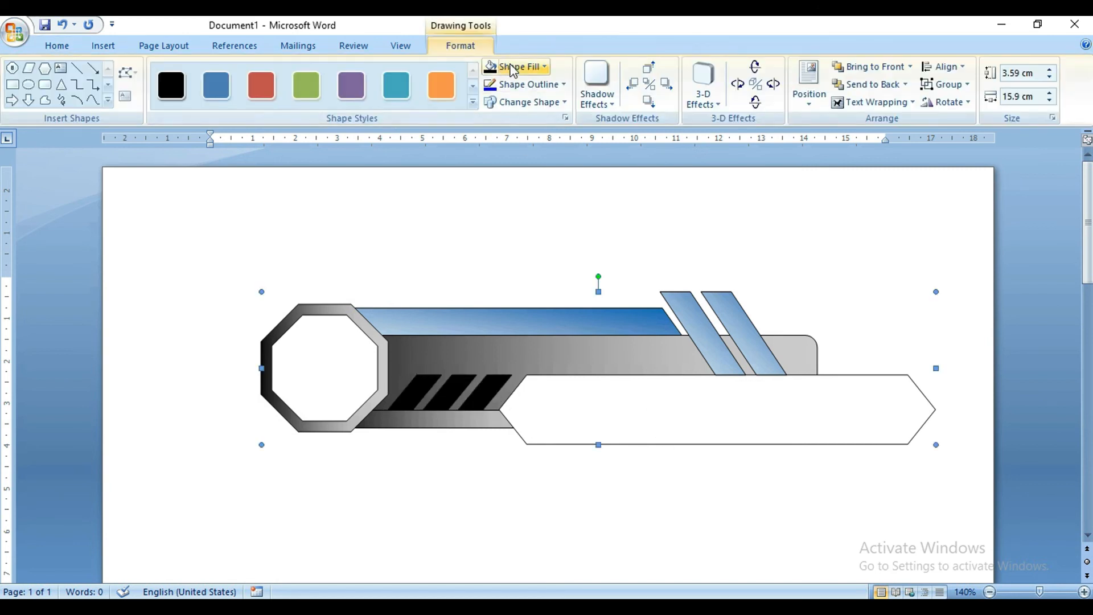
click(544, 66)
click(626, 404)
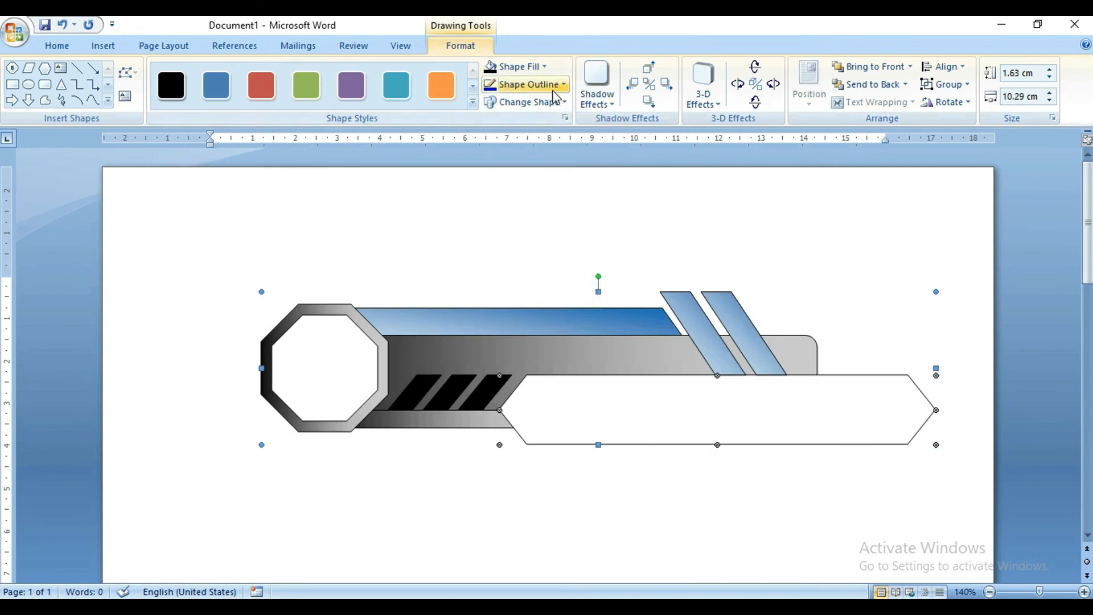
click(545, 67)
click(521, 85)
click(518, 67)
mouse_move(547, 261)
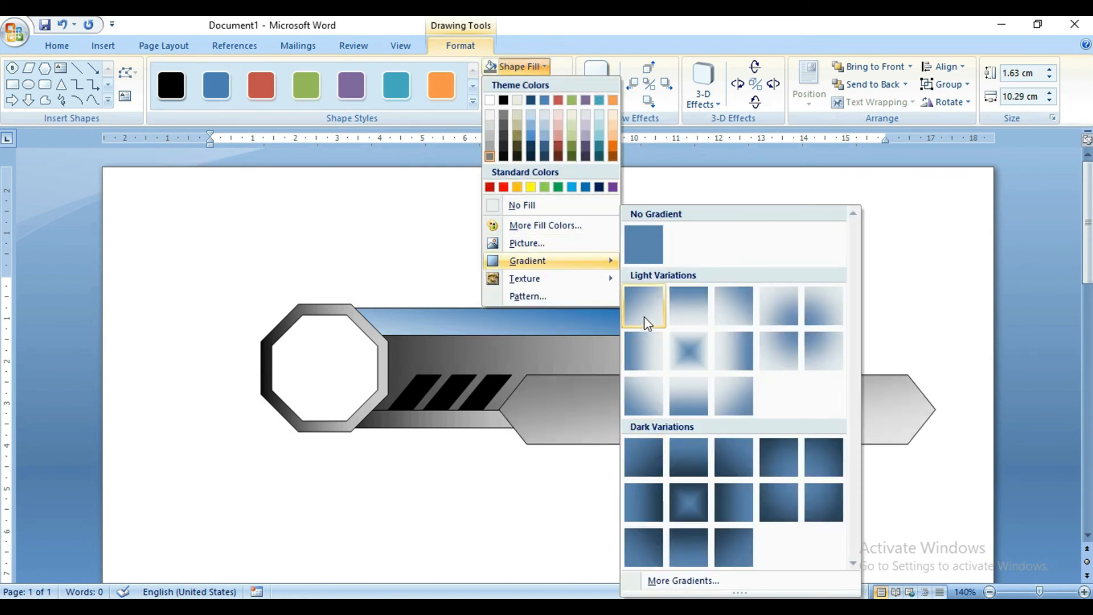
Fill the large lower hexagon with the lightest aqua theme shade and a light From Center gradient
click(599, 113)
click(531, 73)
mouse_move(546, 260)
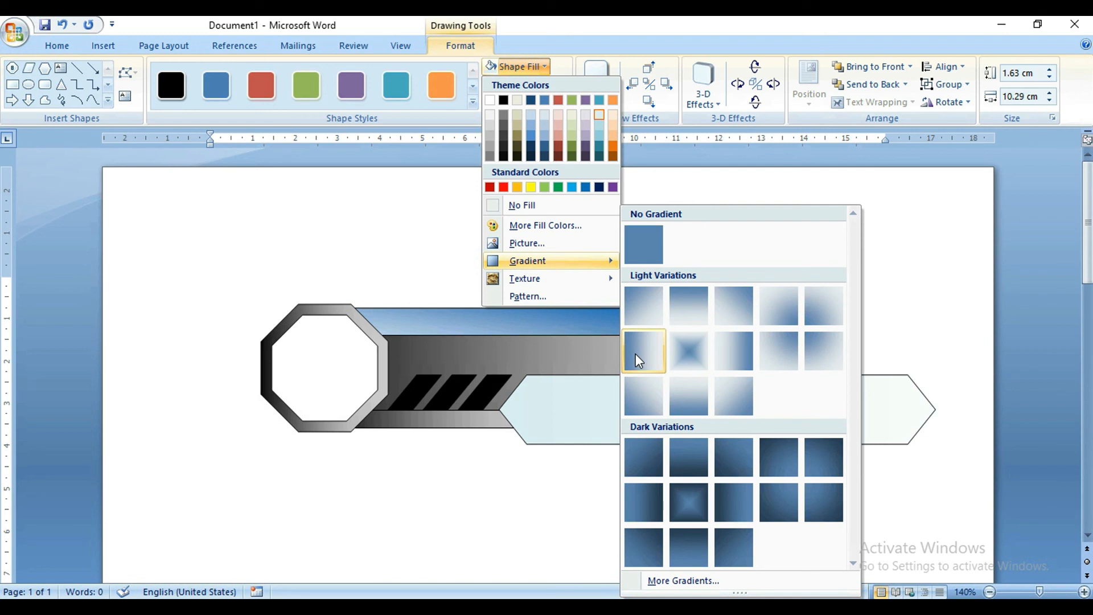
click(681, 344)
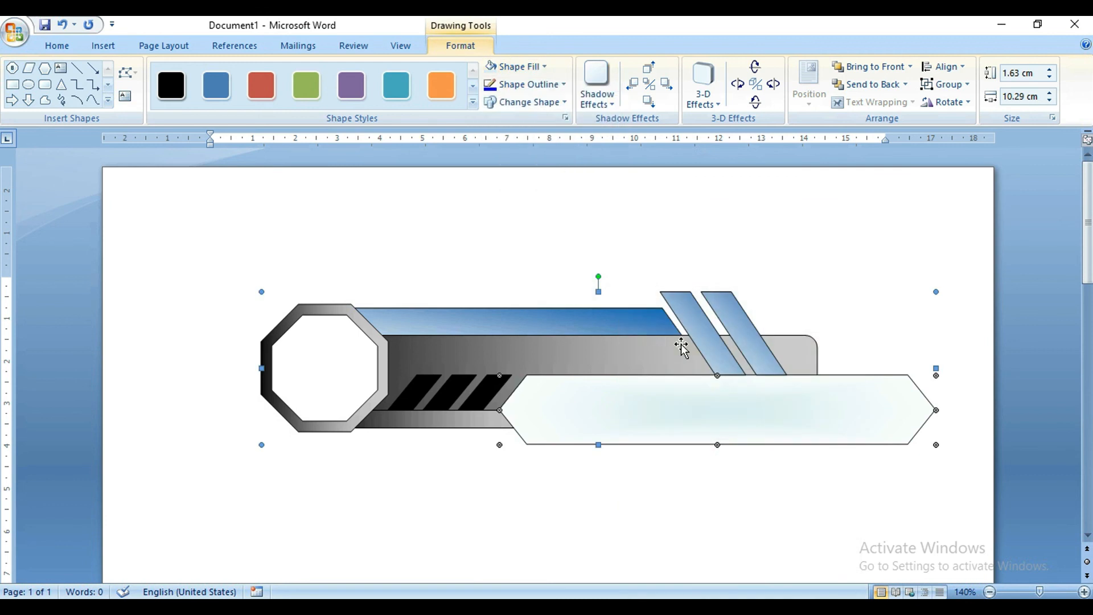
click(637, 232)
Remove the outline from the whole grouped banner
click(546, 340)
click(524, 85)
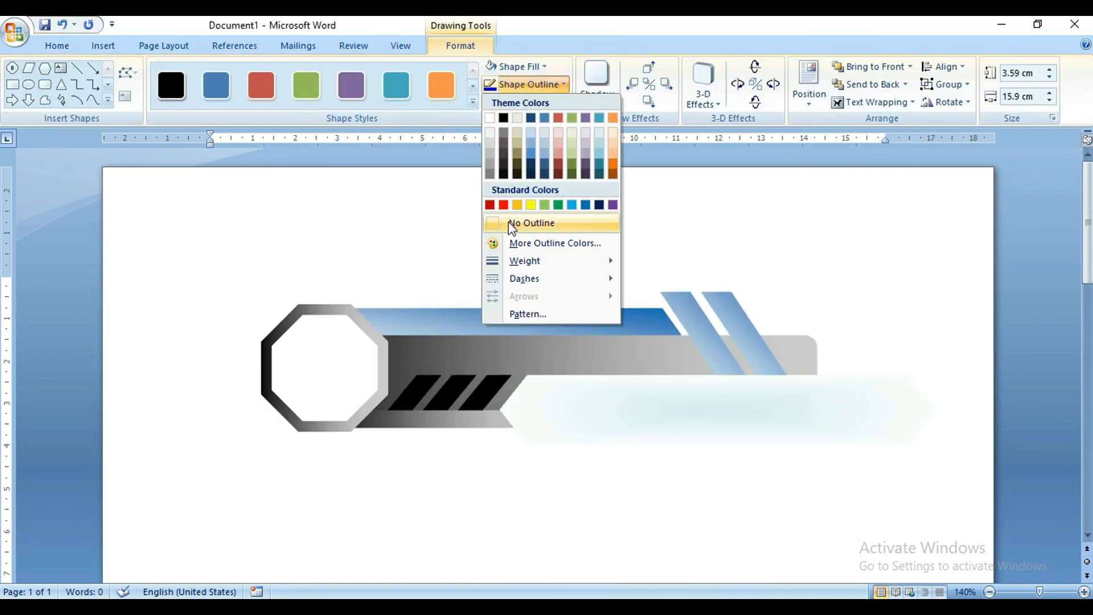
click(512, 223)
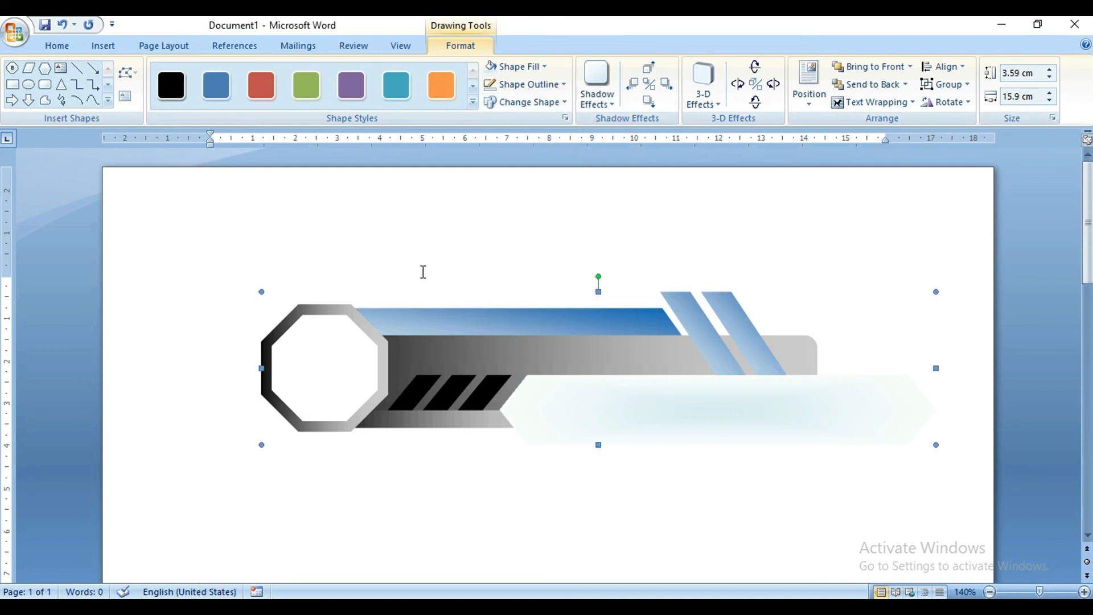
click(479, 197)
Draw a rectangle about 5.97 cm high and 17.25 cm wide over the banner and send it behind the banner
click(98, 45)
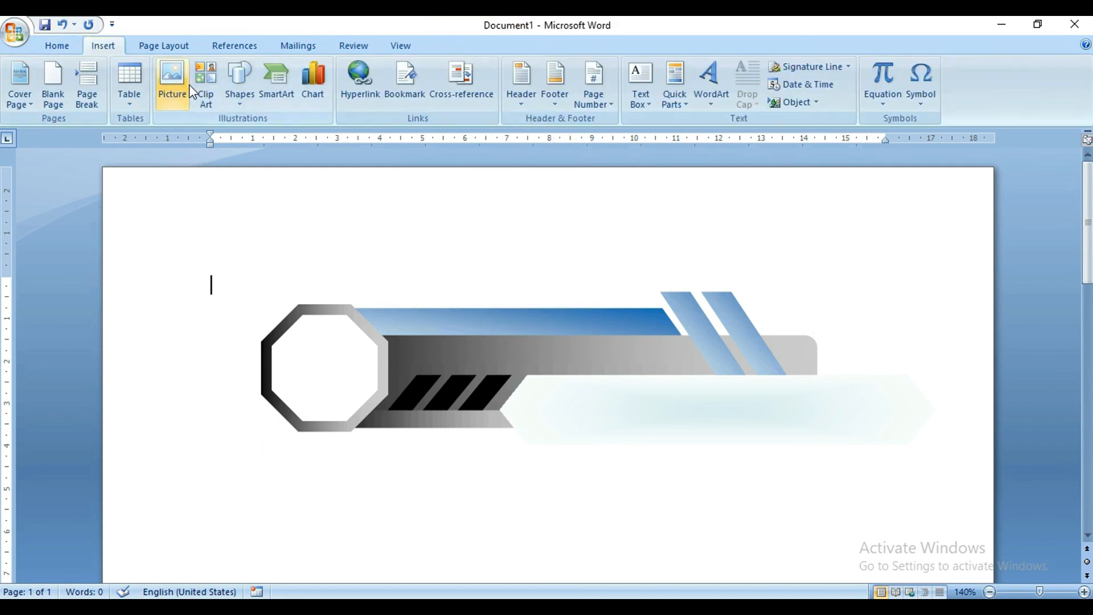
click(240, 83)
click(329, 139)
click(245, 259)
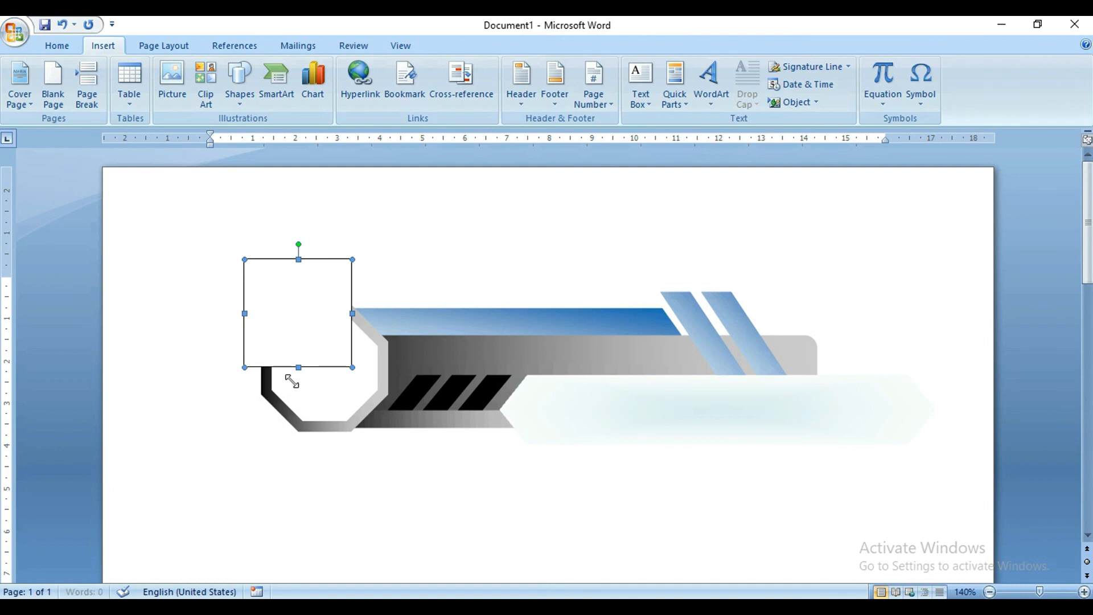
drag(972, 393, 976, 394)
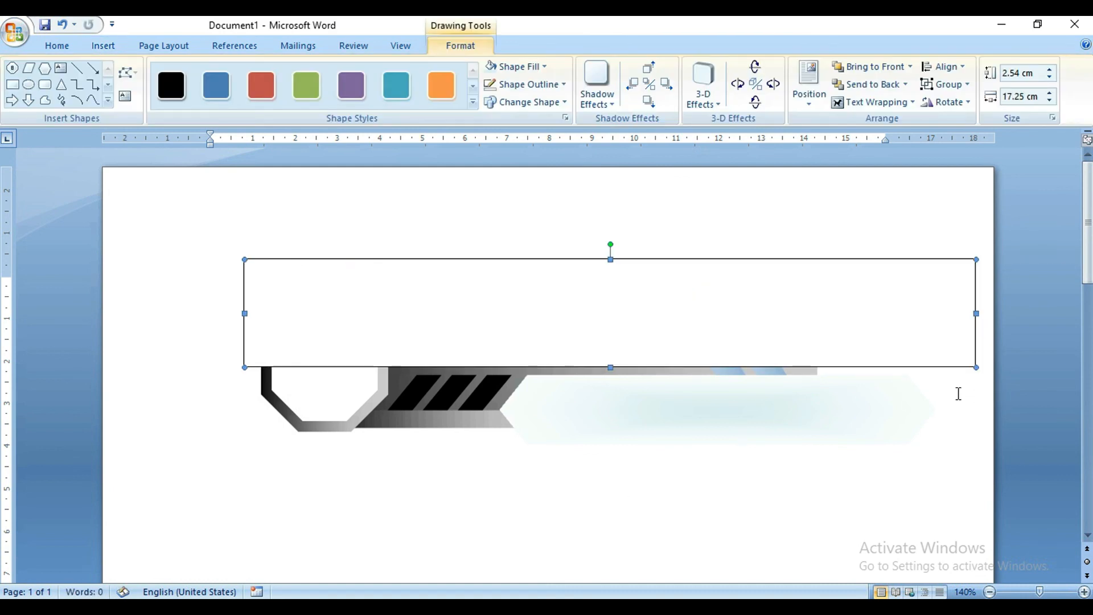
drag(610, 365, 606, 513)
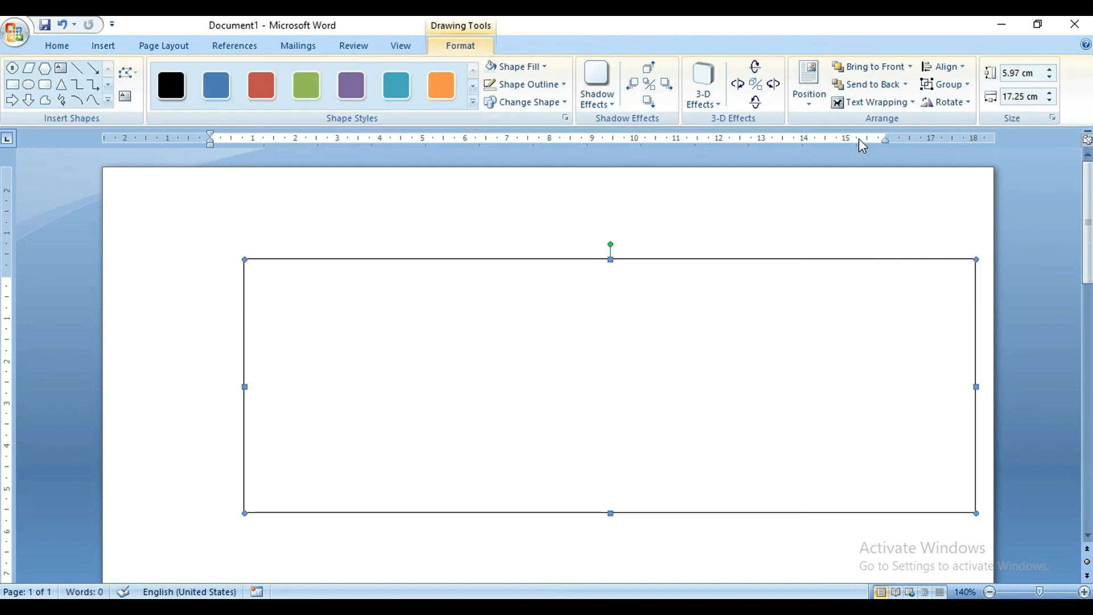
click(861, 86)
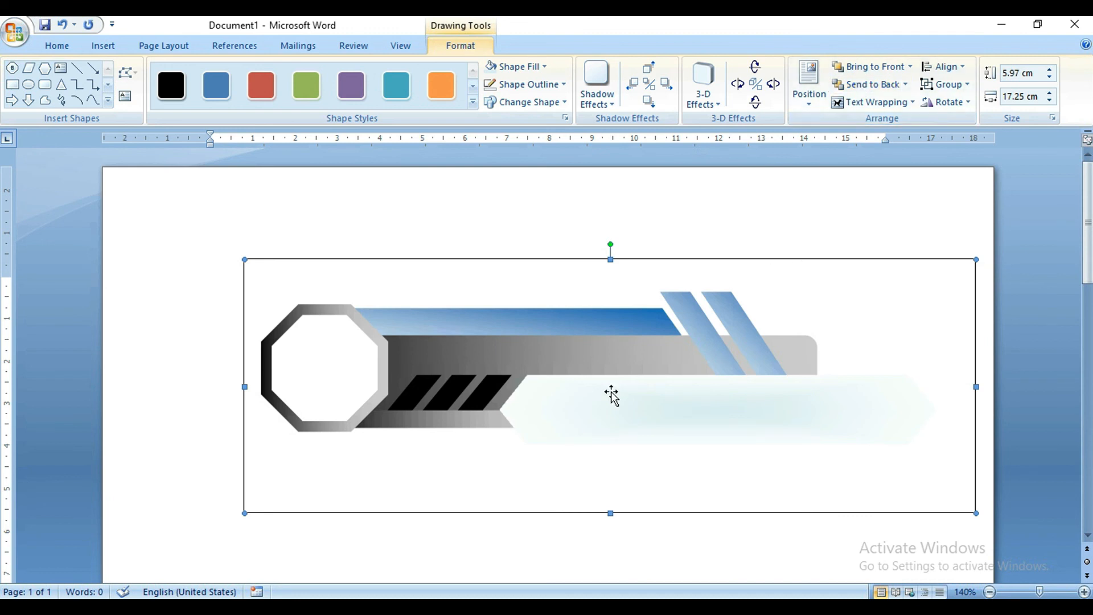
Align the banner group and the background rectangle to each other's center and middle
click(944, 66)
click(946, 104)
click(944, 67)
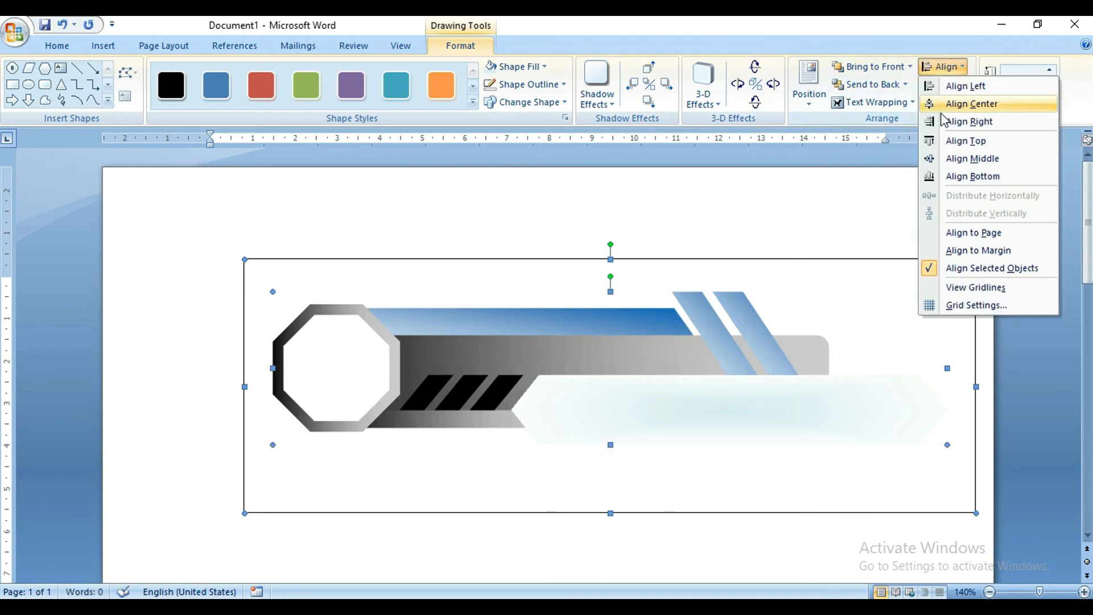
click(952, 159)
Fill the background rectangle with standard Light Green and remove its outline
click(837, 290)
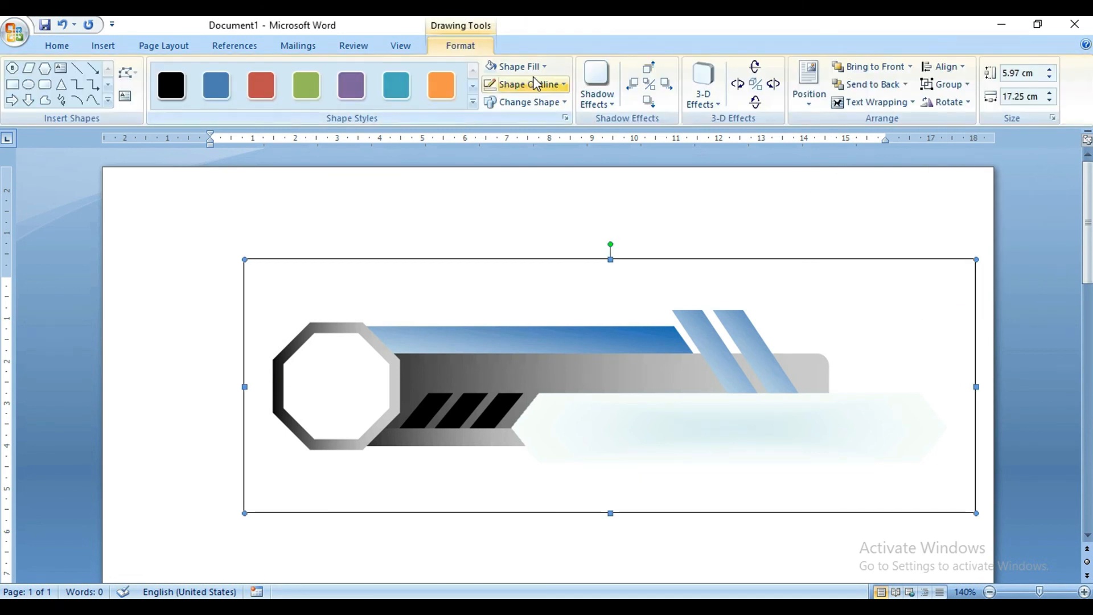
click(527, 66)
click(549, 183)
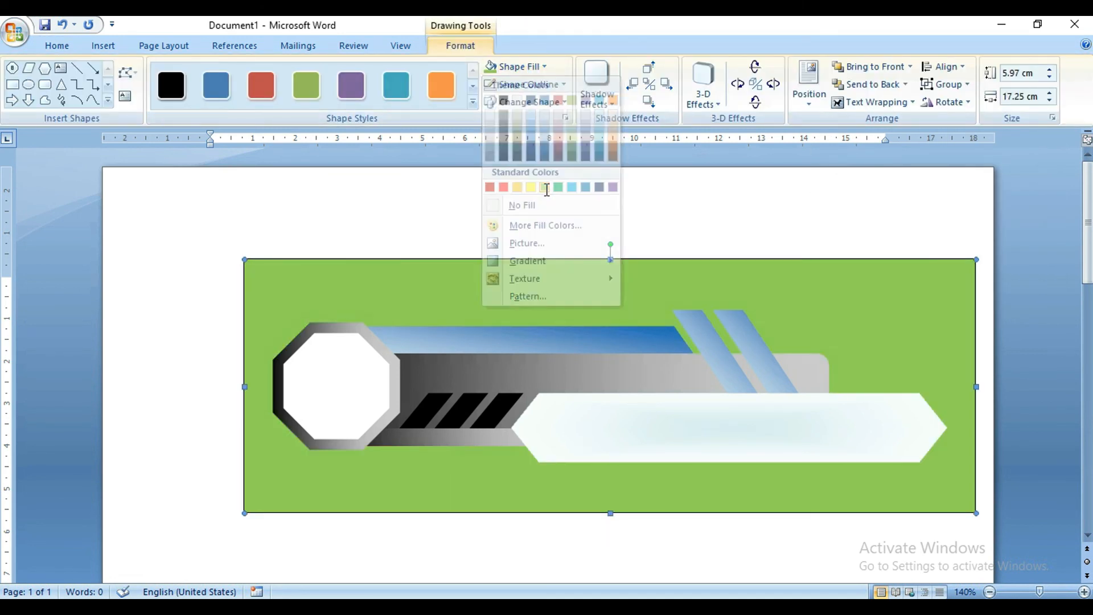
Fill the inner octagon with a custom bright green at 0% transparency
click(321, 414)
click(322, 413)
click(527, 67)
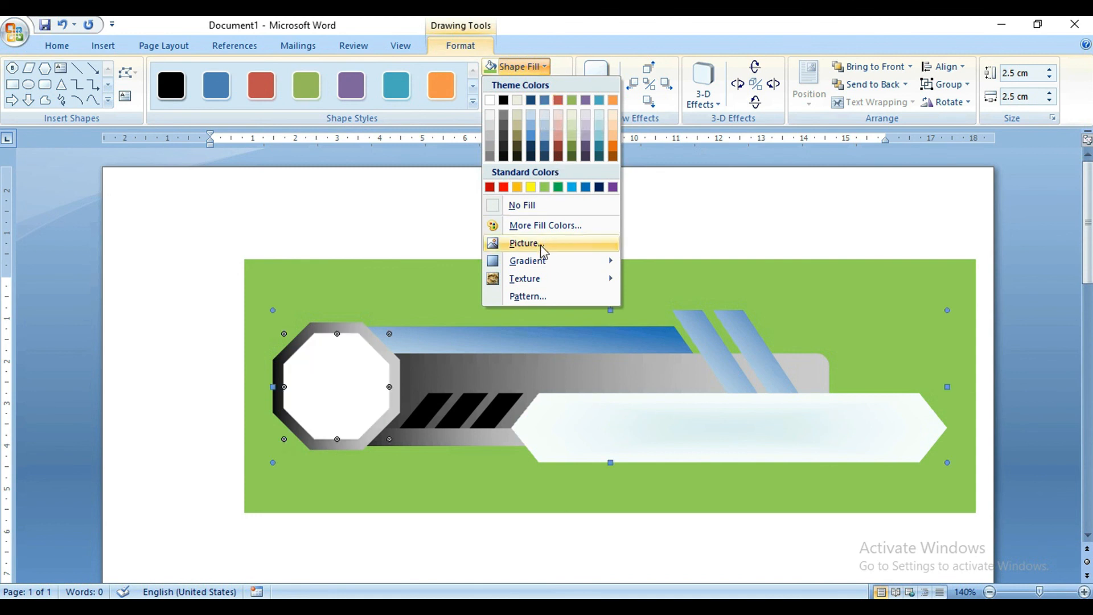
click(545, 225)
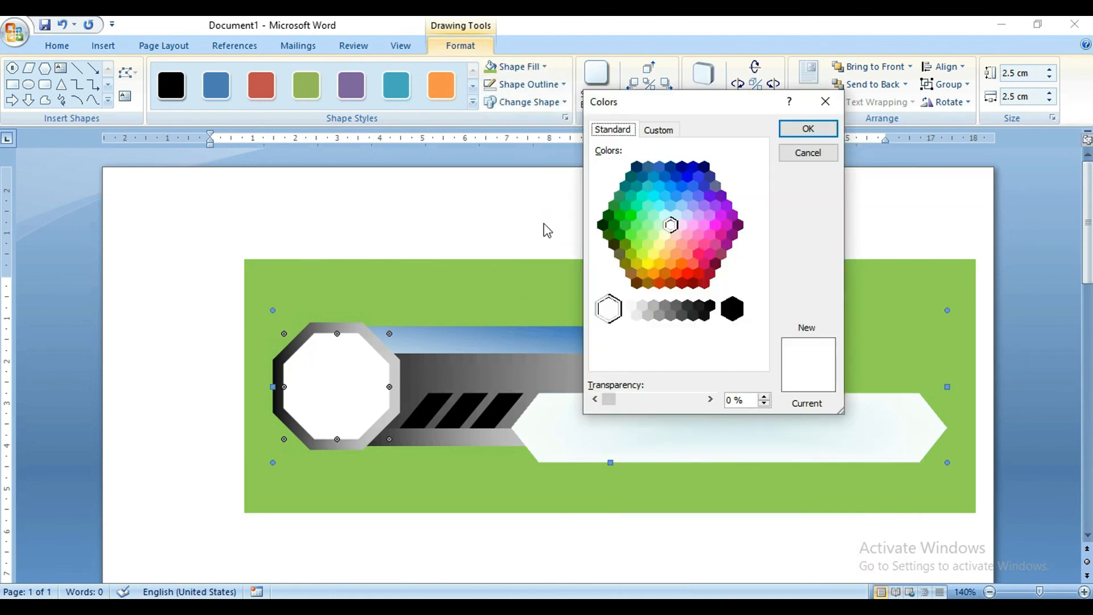
click(628, 215)
click(807, 129)
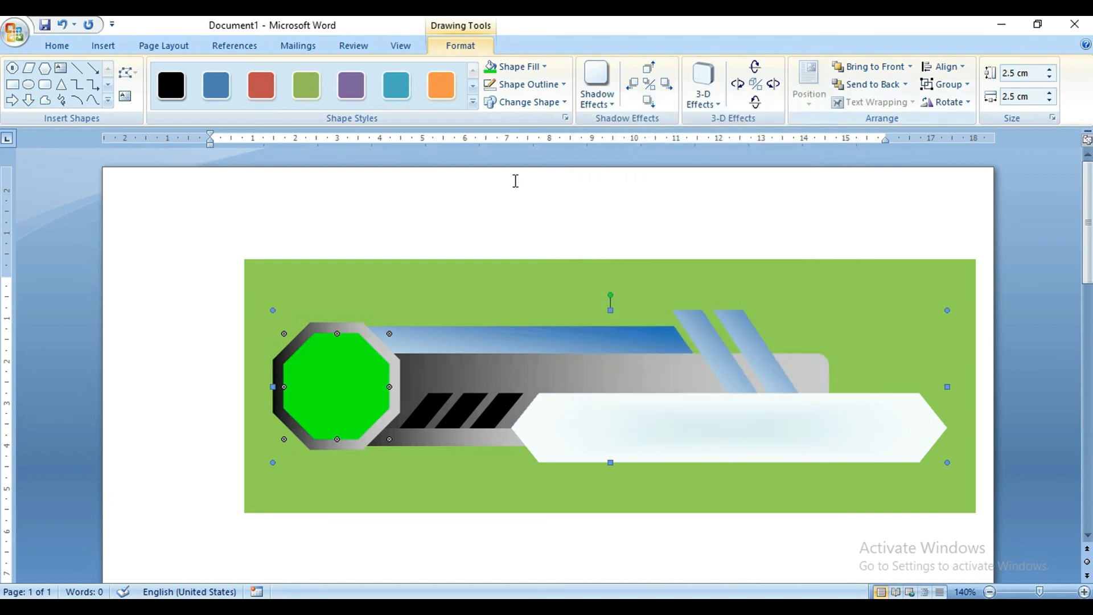
click(448, 211)
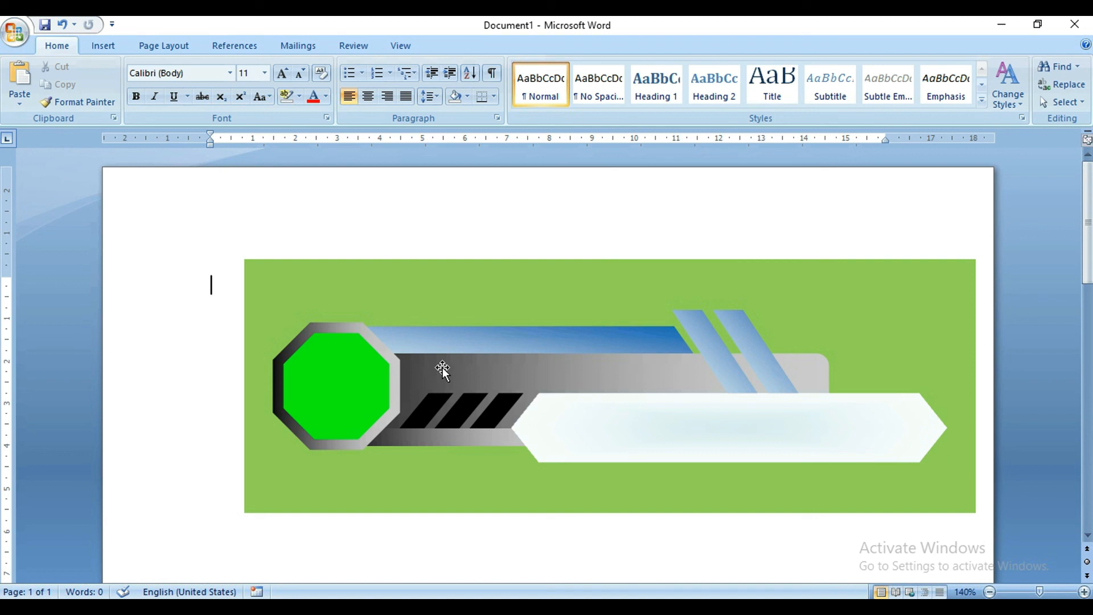
Give the whole grouped banner a thicker black outline
double_click(440, 342)
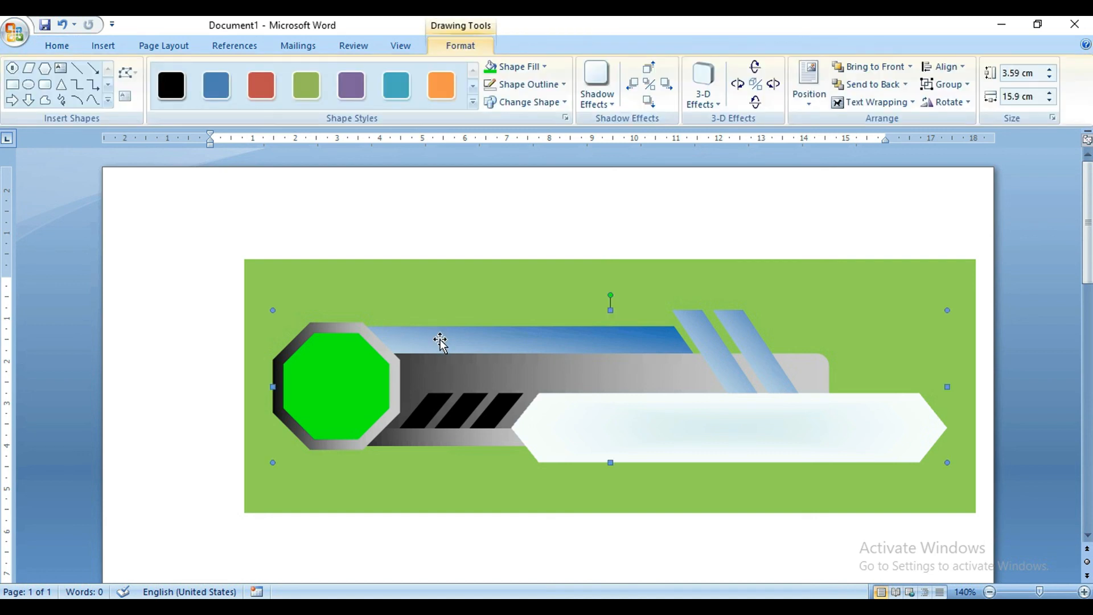
click(527, 85)
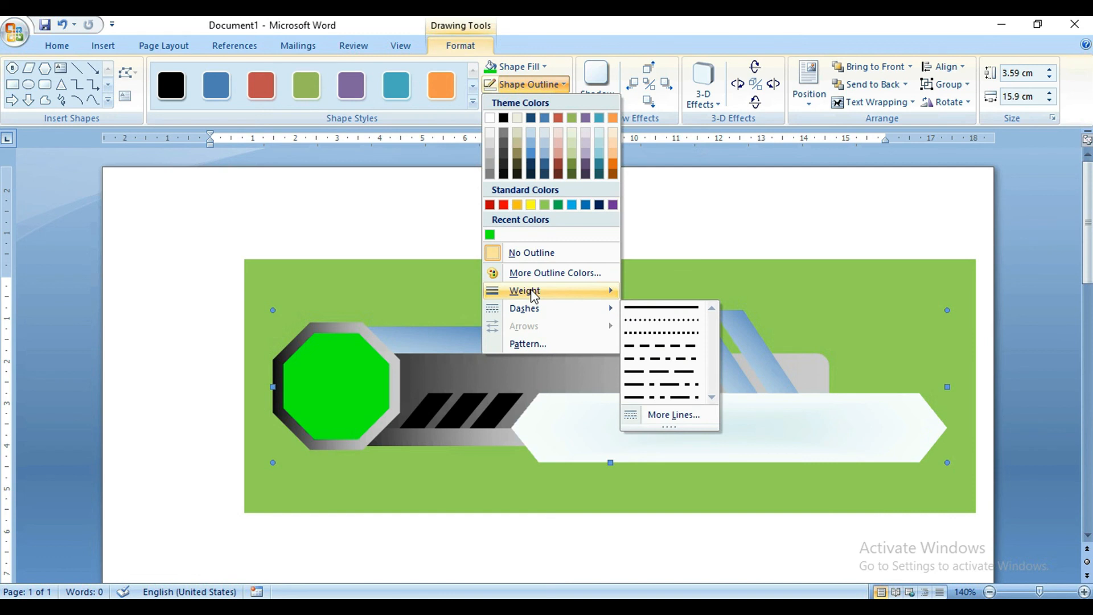
mouse_move(547, 290)
click(668, 364)
click(186, 336)
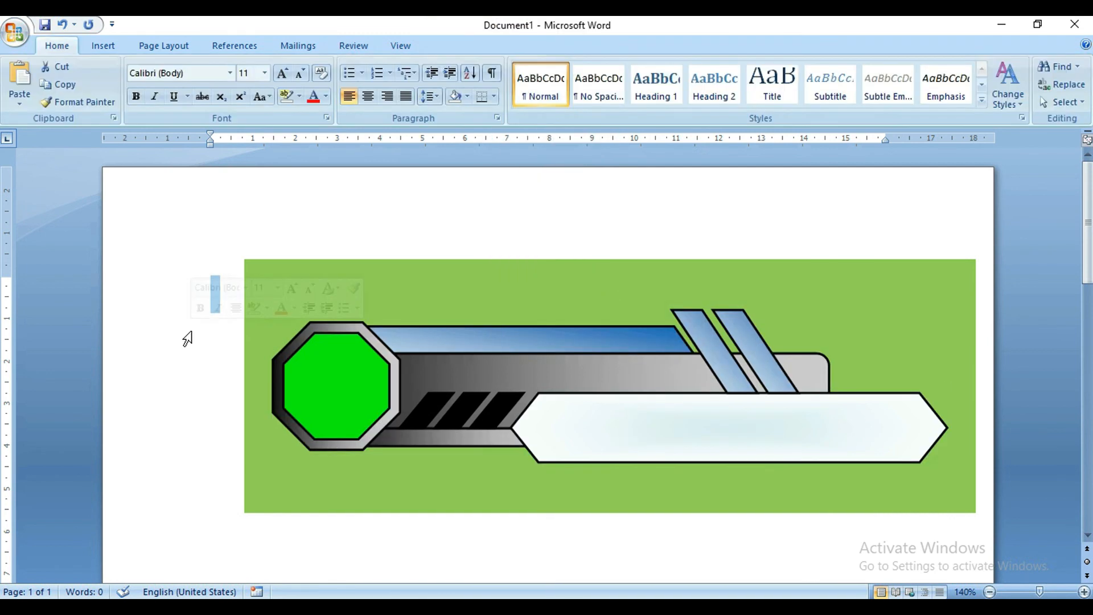
click(403, 403)
key(ctrl+z)
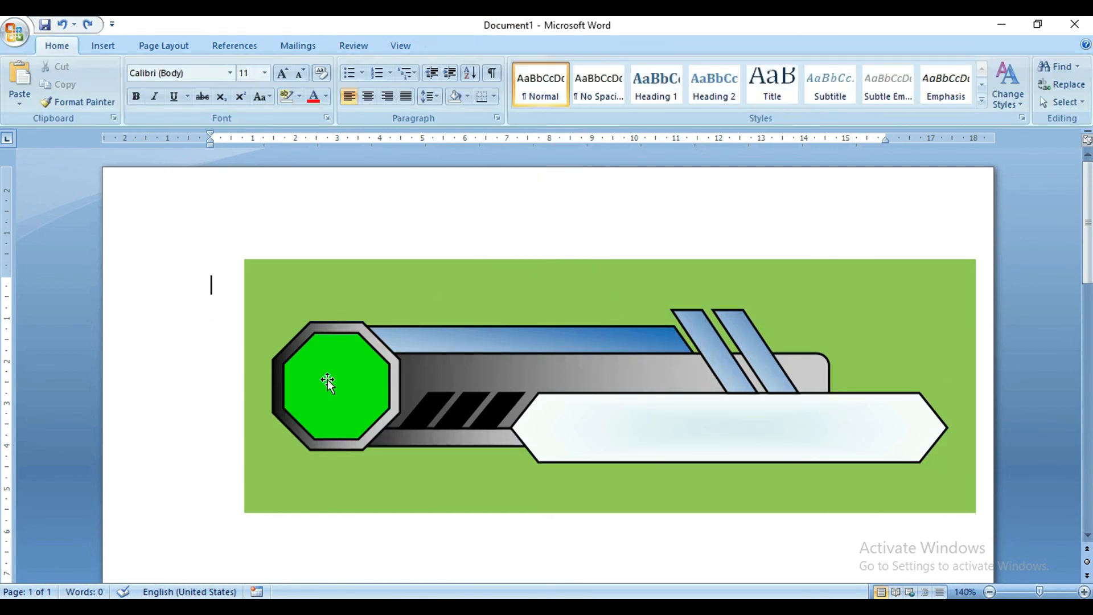
Fill the background rectangle with the same recently used bright green as the inner octagon
click(101, 46)
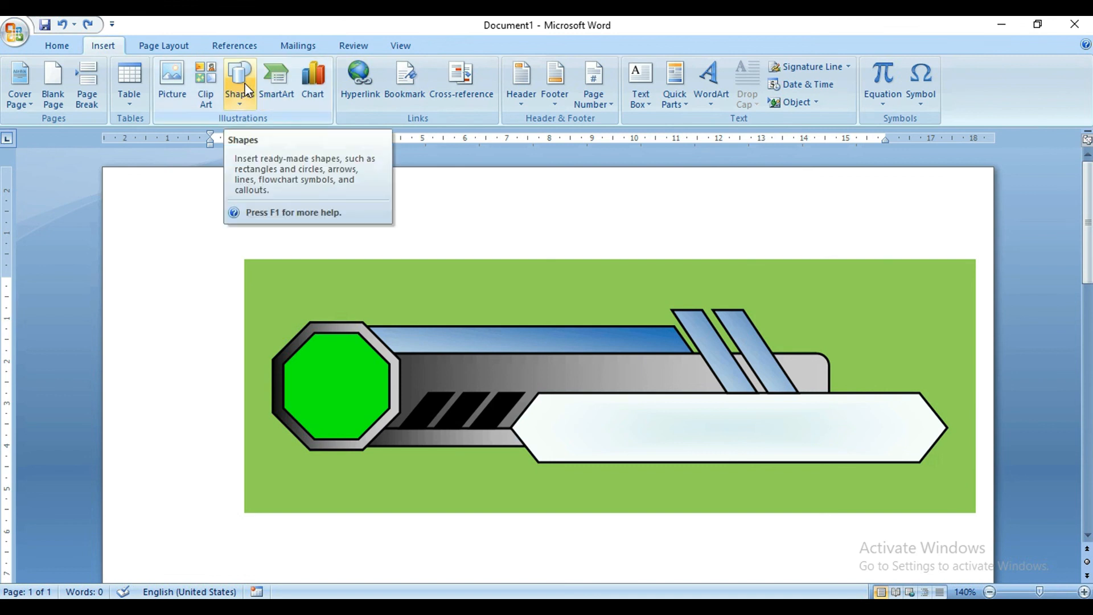
click(372, 364)
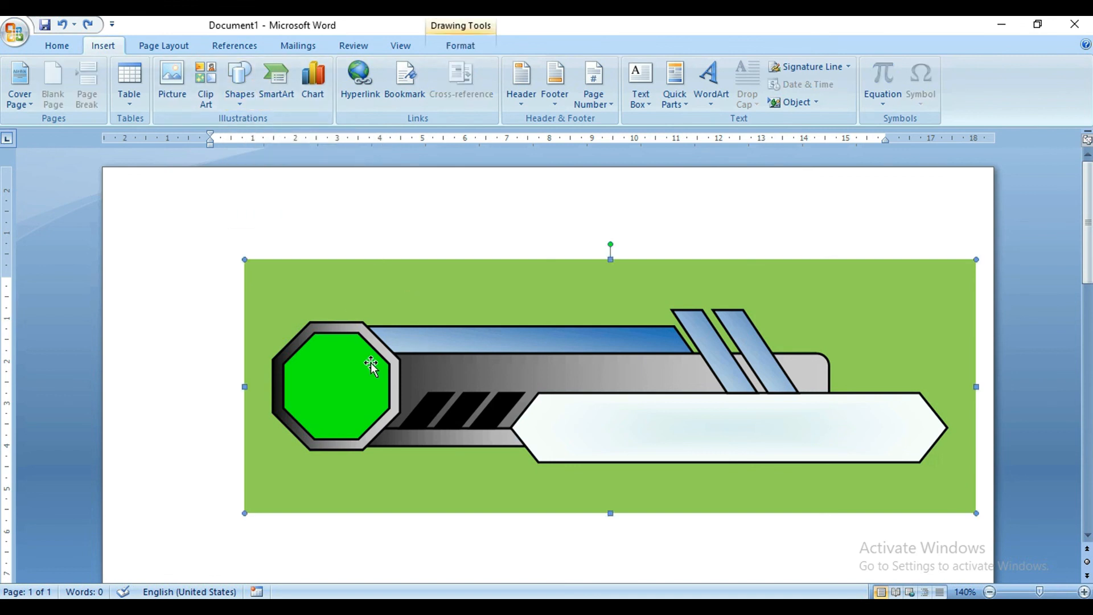
click(371, 365)
click(363, 237)
click(367, 267)
click(460, 46)
click(544, 67)
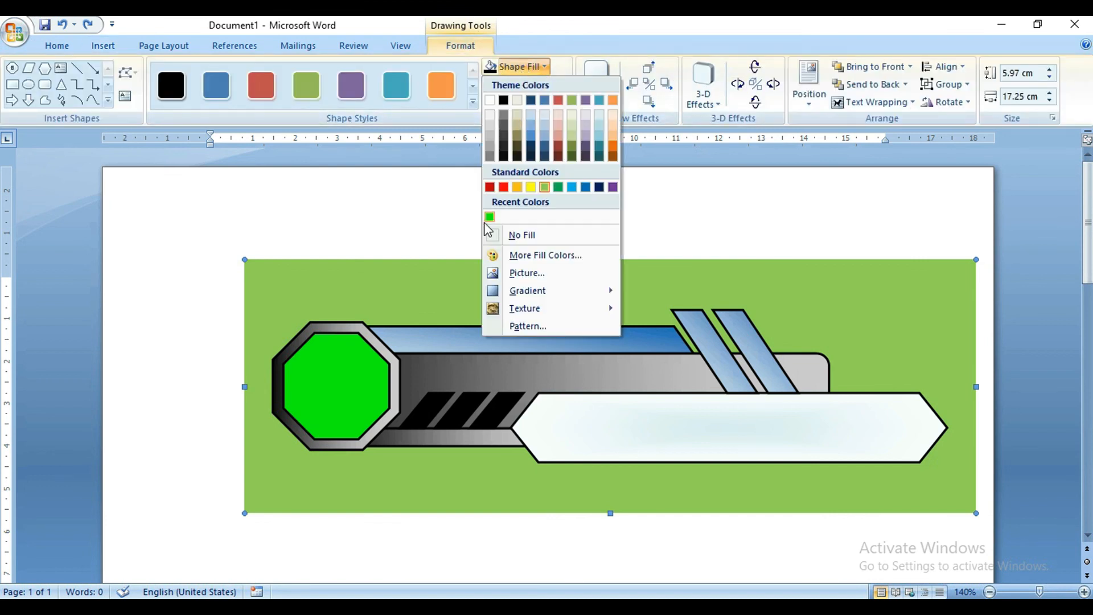
click(490, 214)
click(396, 225)
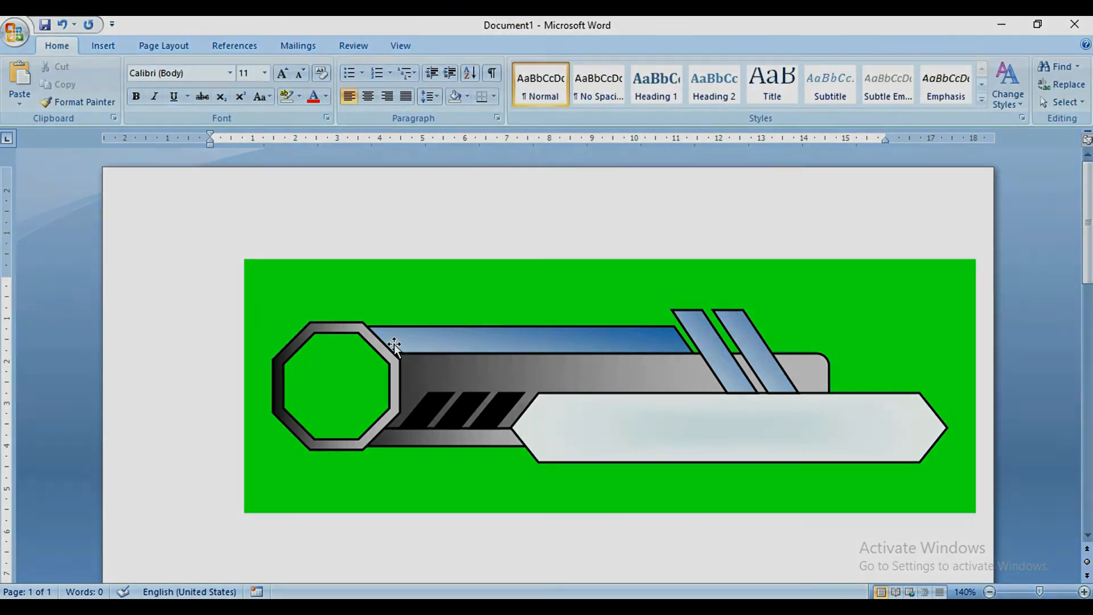